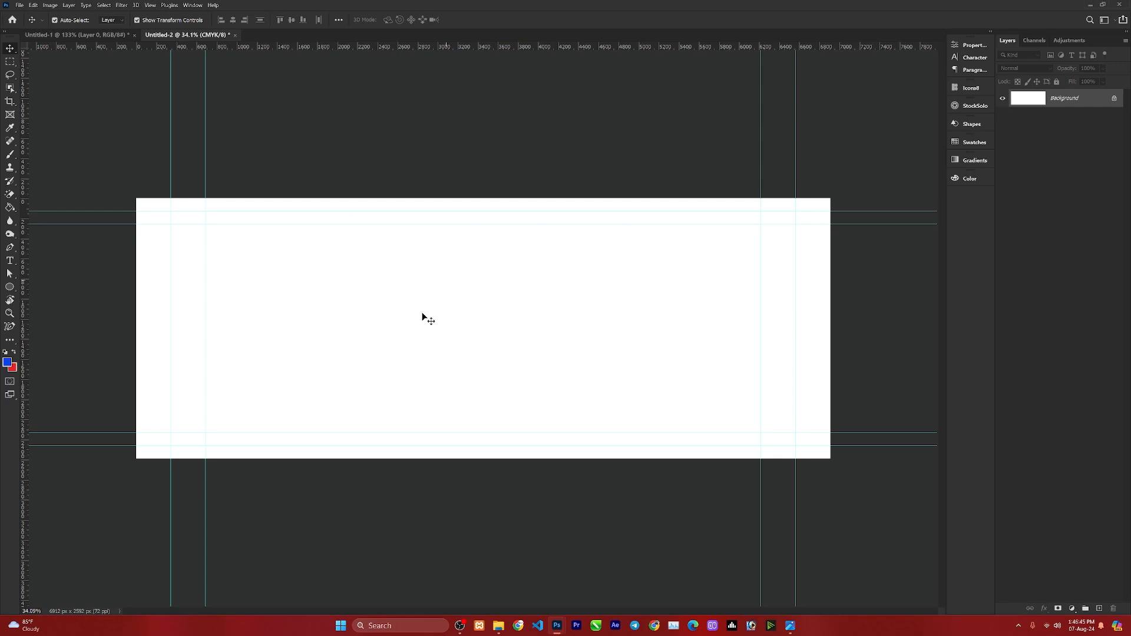
Check the image size settings of the blank banner document
key(ctrl+alt+i)
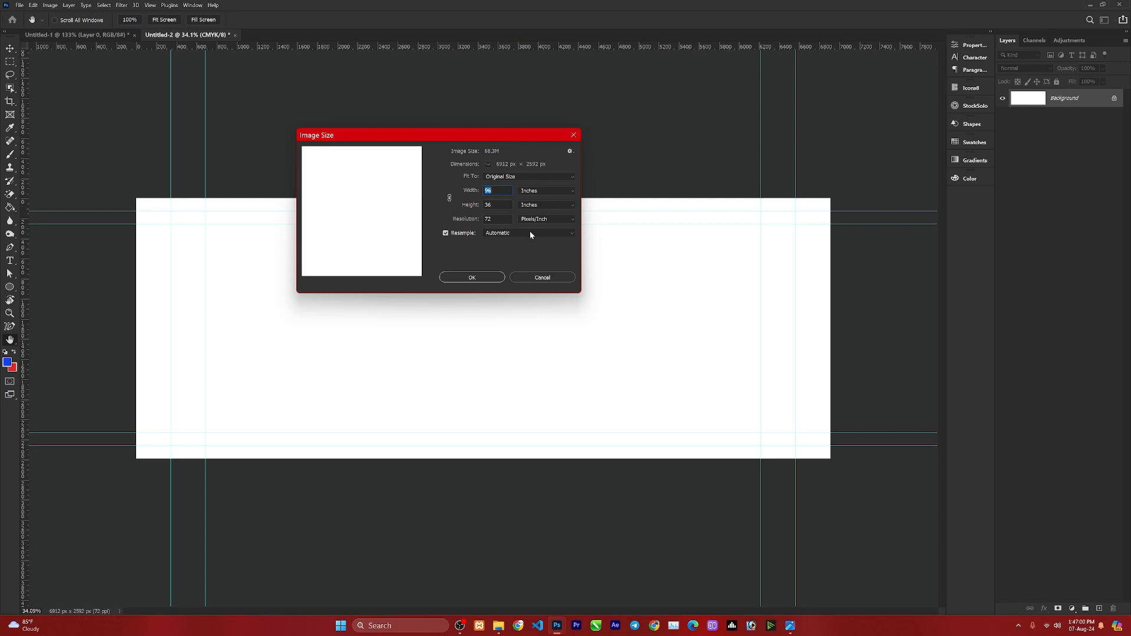
key(Escape)
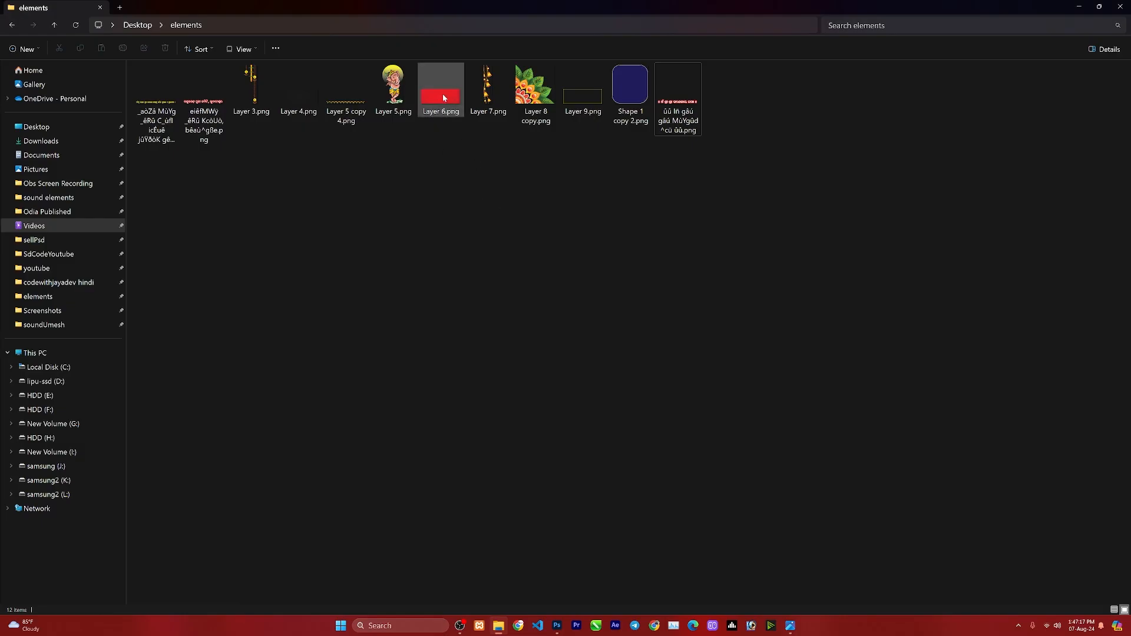
Open Layer 6.png, the red background, from the Desktop elements folder as its own document
mouse_move(443, 94)
drag(443, 95, 504, 586)
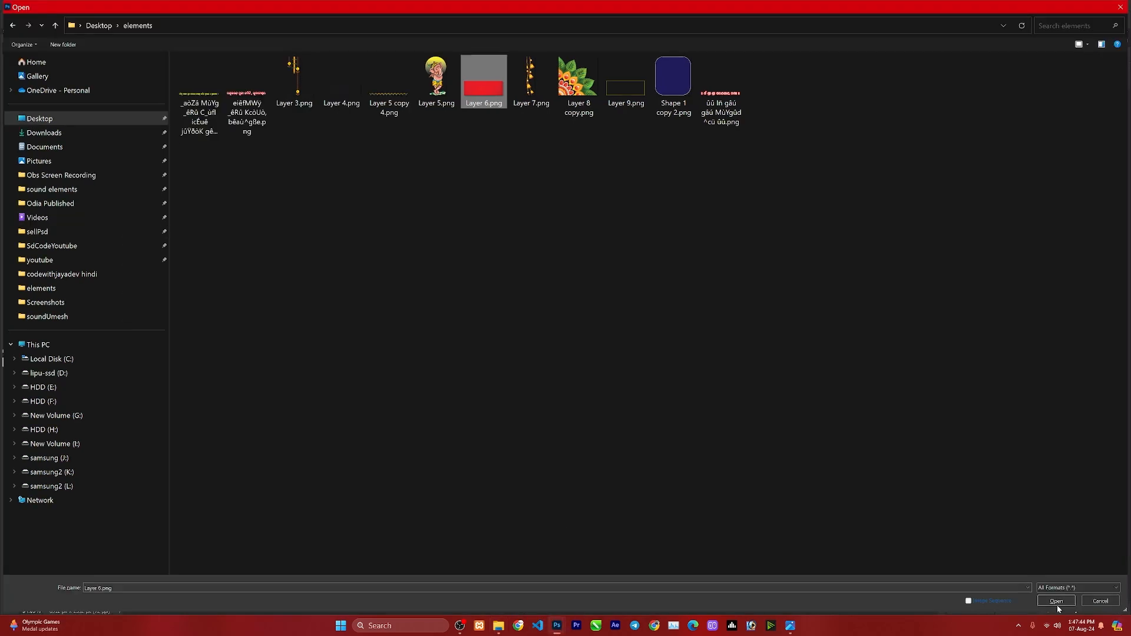
click(1056, 602)
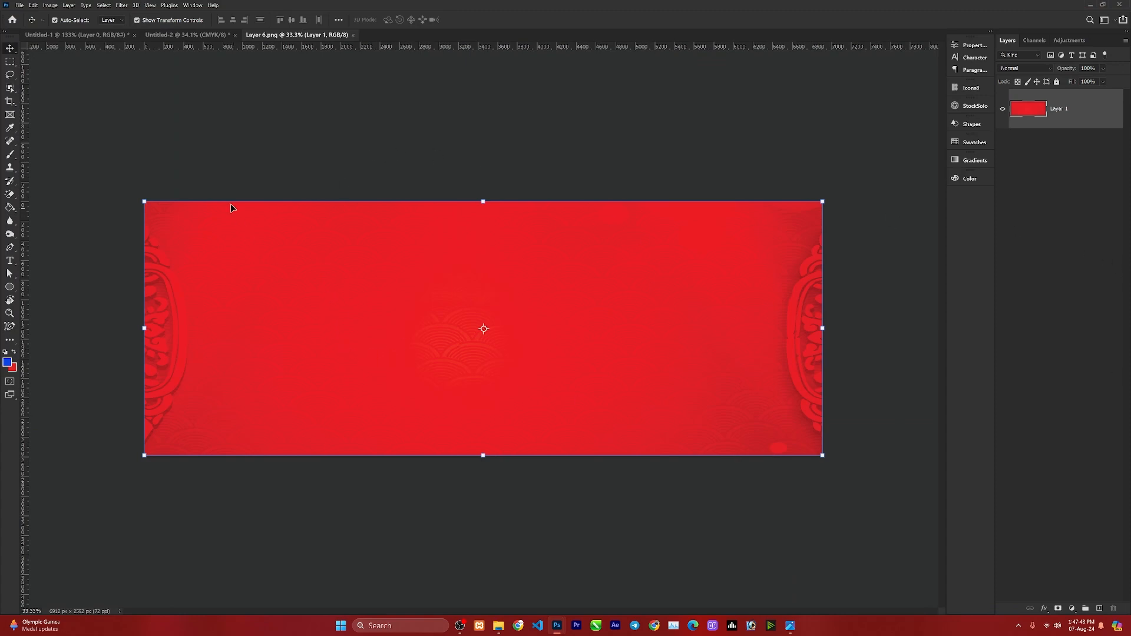
click(593, 509)
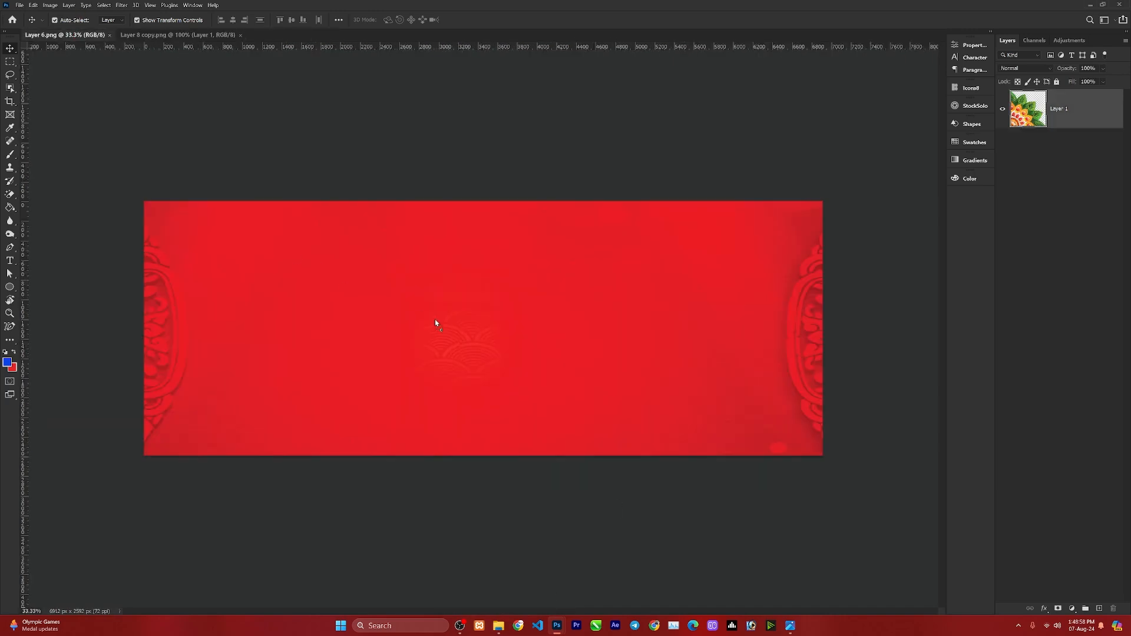
Place the flower ornament in the red banner's lower-left corner and a horizontally flipped duplicate in the lower-right corner
drag(436, 323, 179, 444)
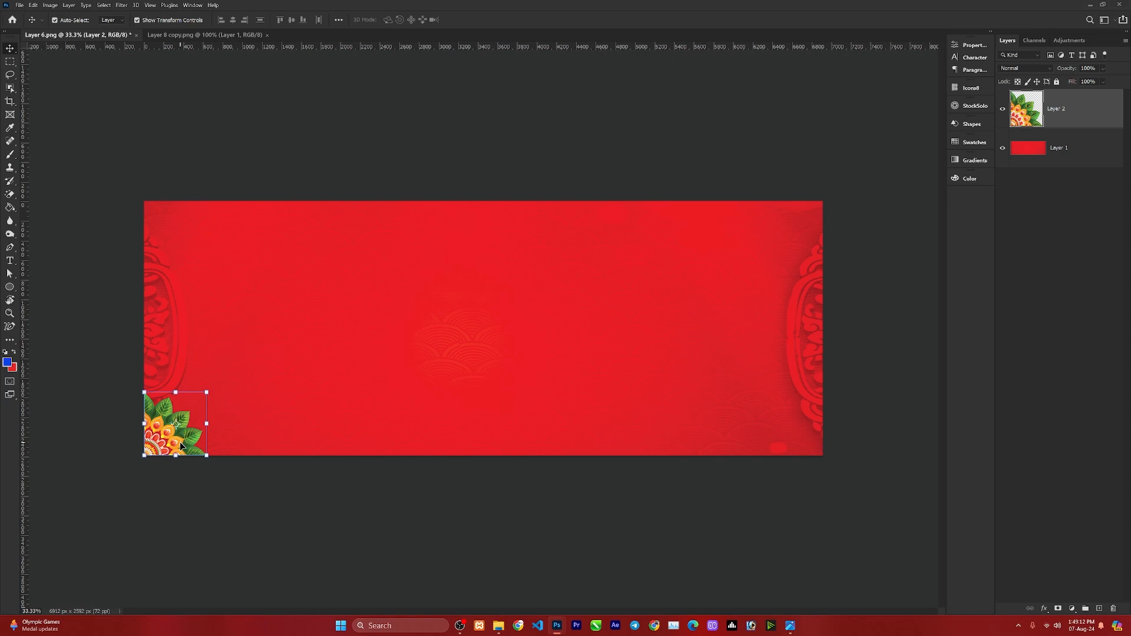
alt+drag(181, 446, 784, 437)
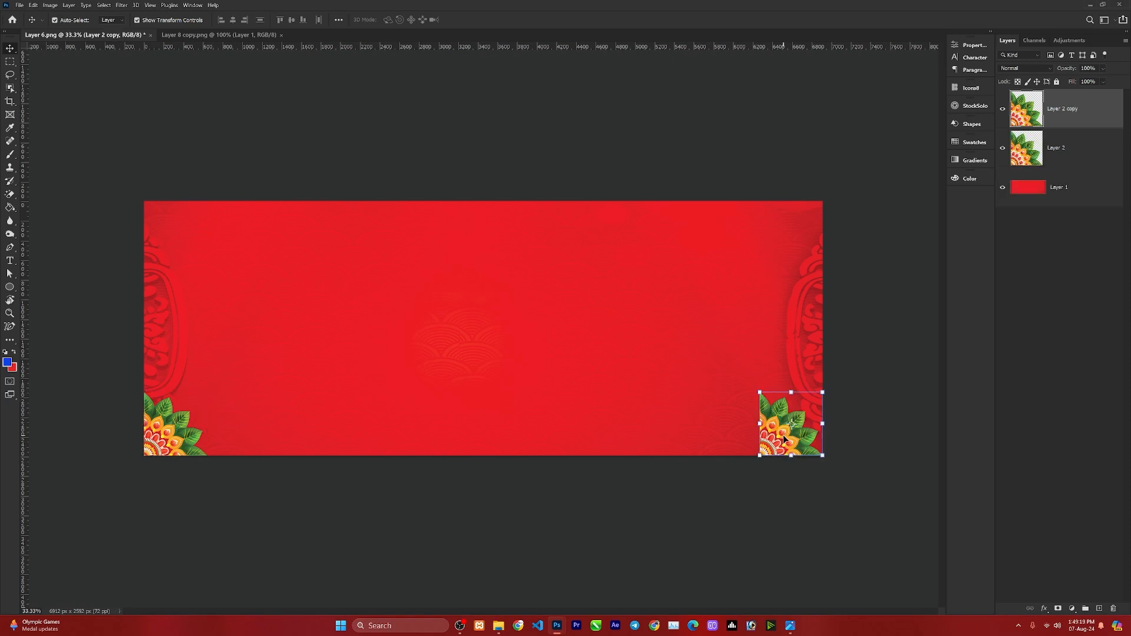
key(ctrl+t)
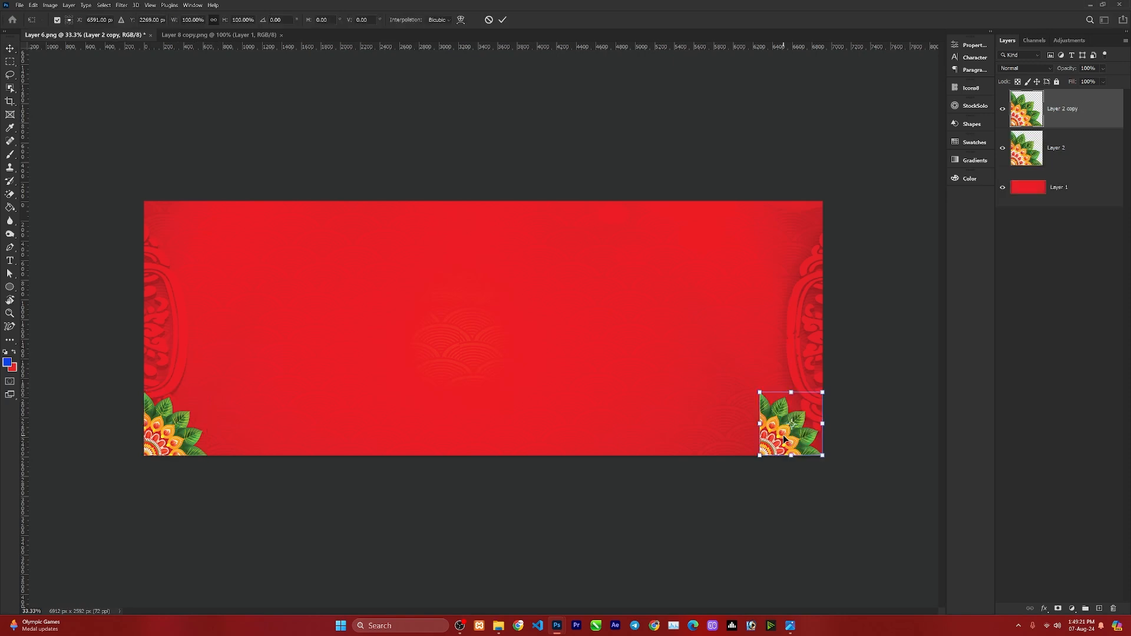
right_click(780, 424)
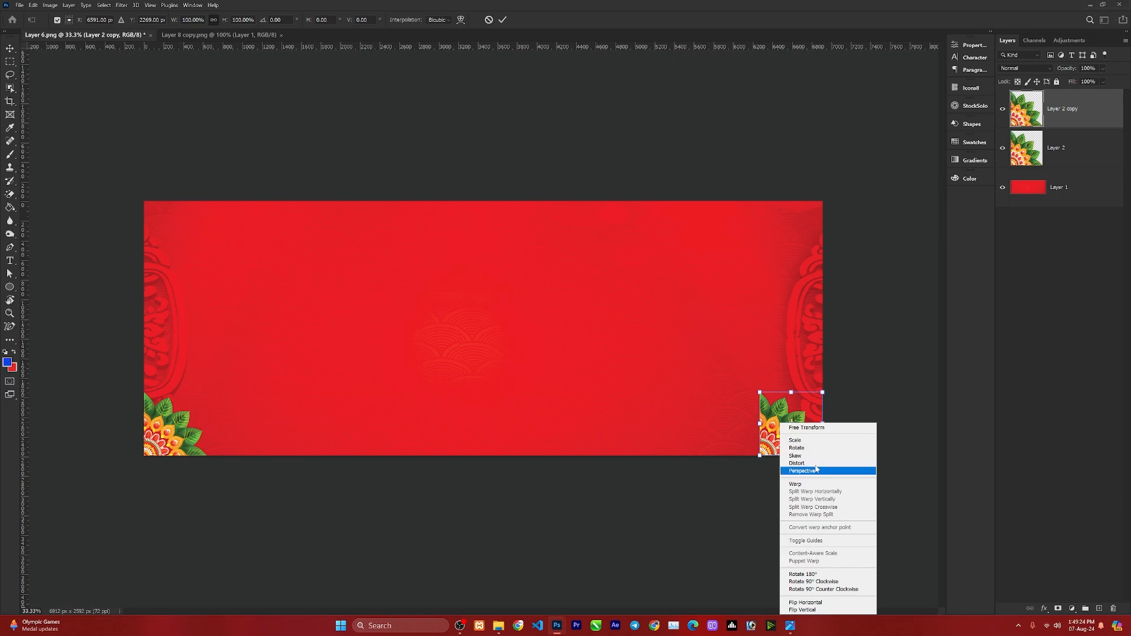
click(806, 602)
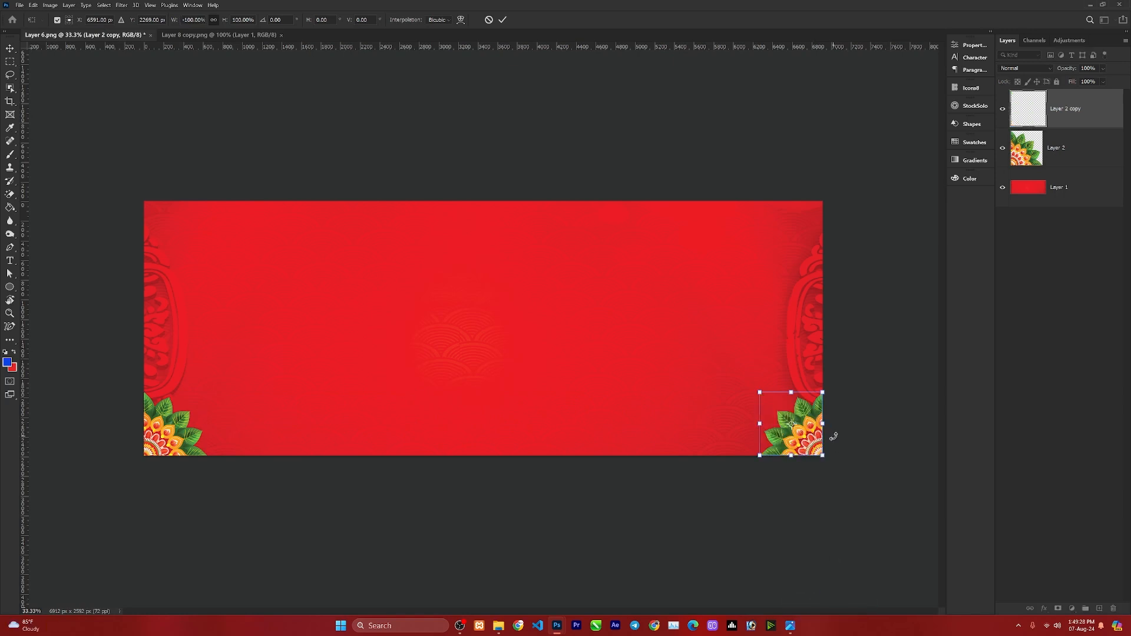
key(Return)
click(848, 408)
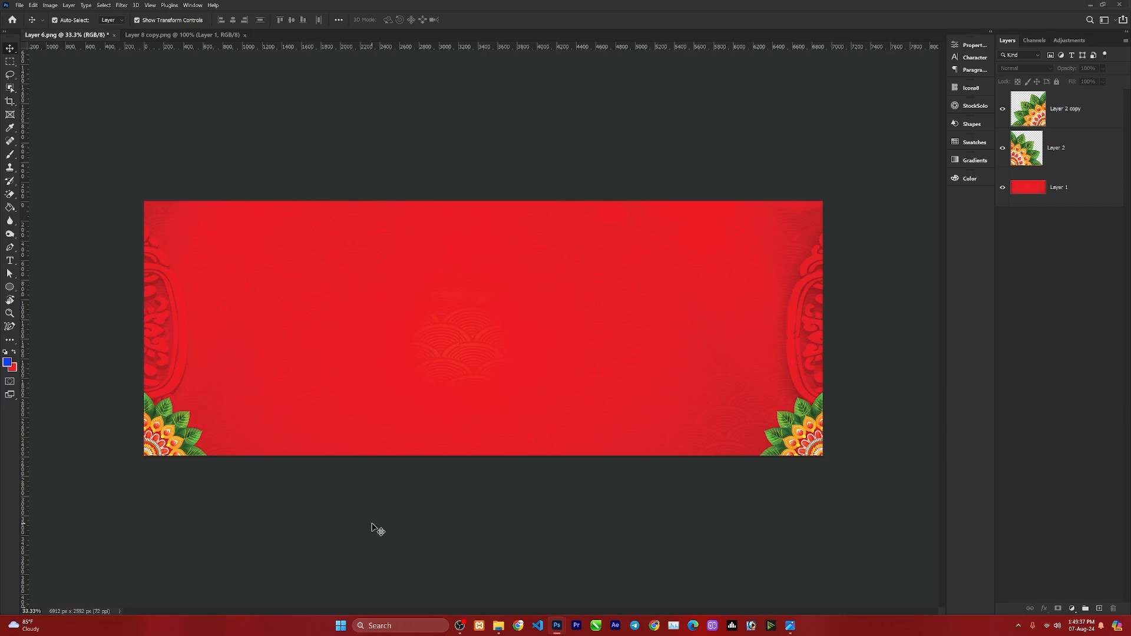
Place the marigold garland Layer 5 copy 4.png from the elements folder along the banner's top edge
click(499, 625)
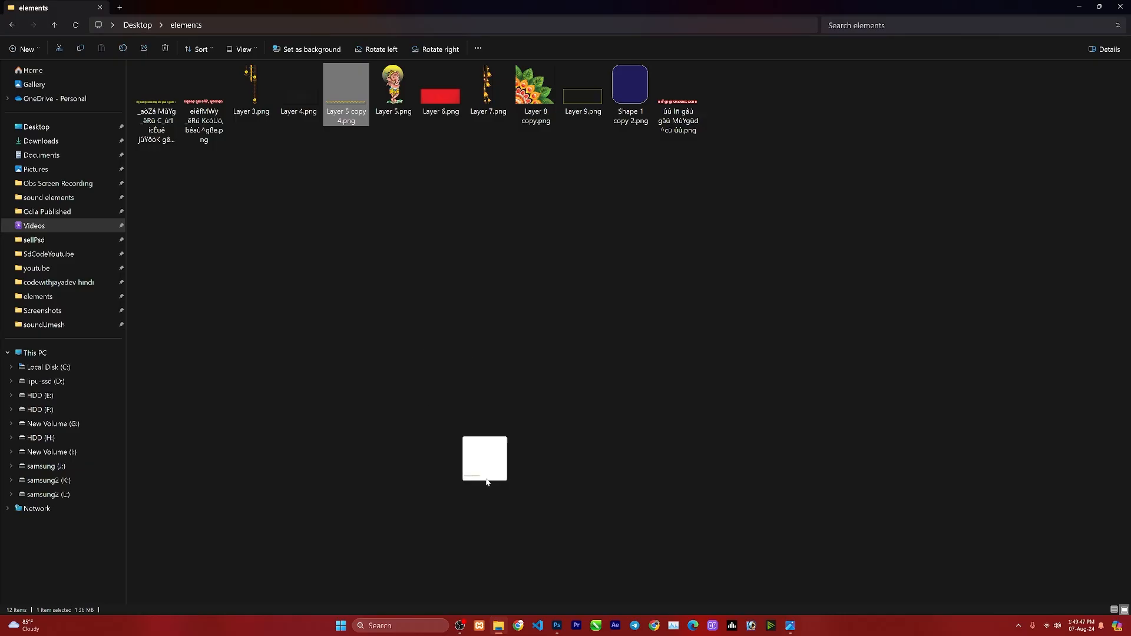
drag(535, 556, 496, 582)
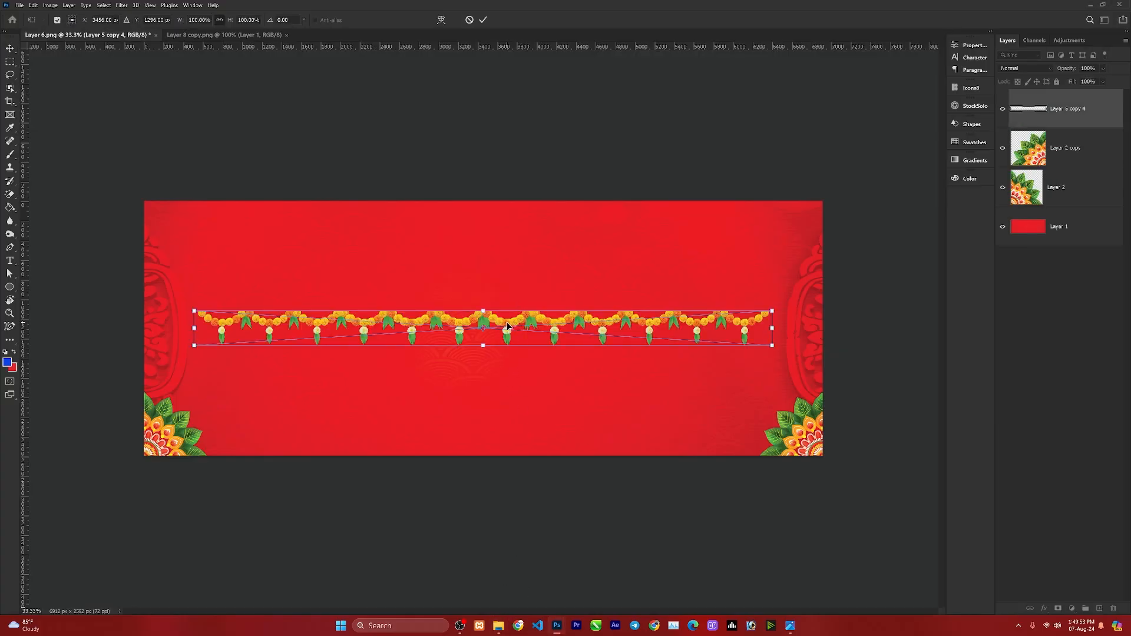
drag(507, 326, 522, 199)
key(Return)
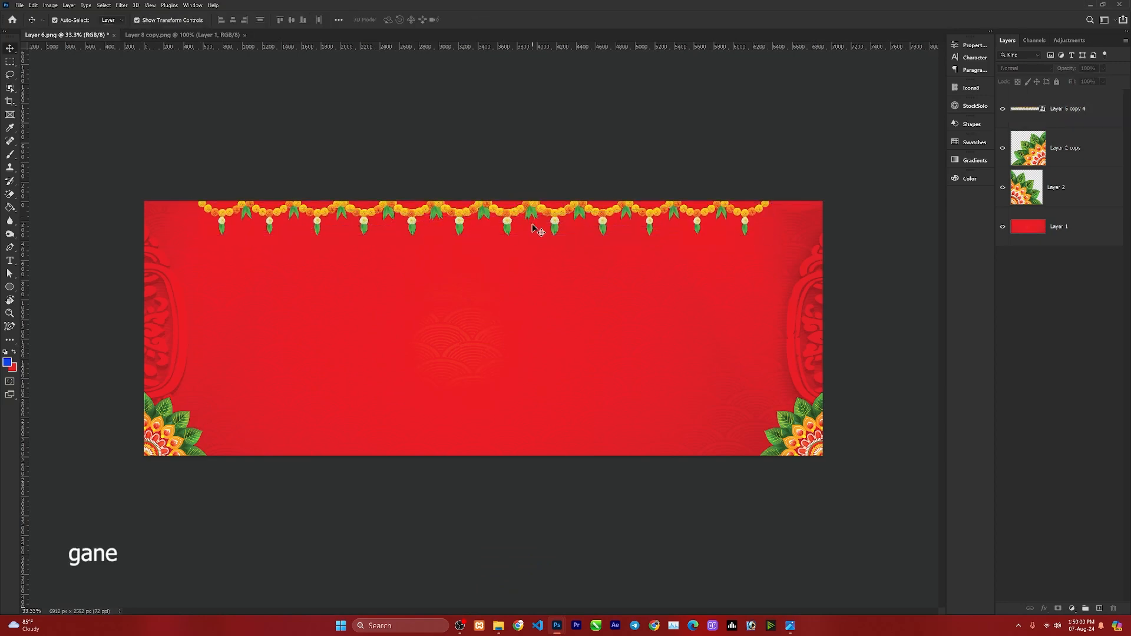
Place the hanging lamps image Layer 3.png from the elements folder in the banner's upper-right corner
click(499, 626)
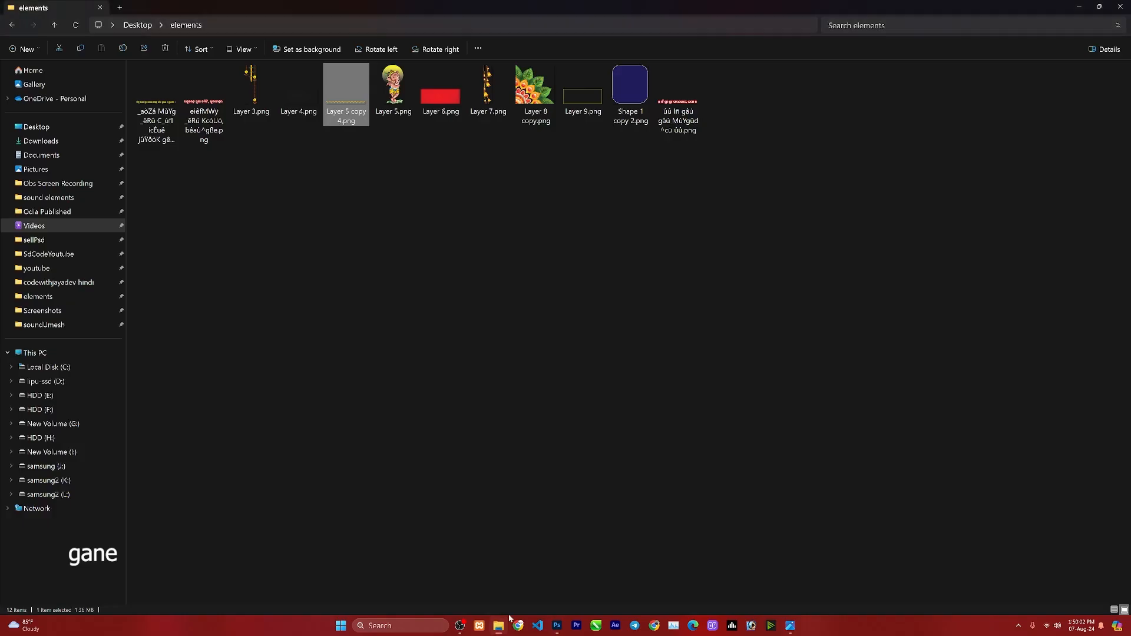
click(448, 170)
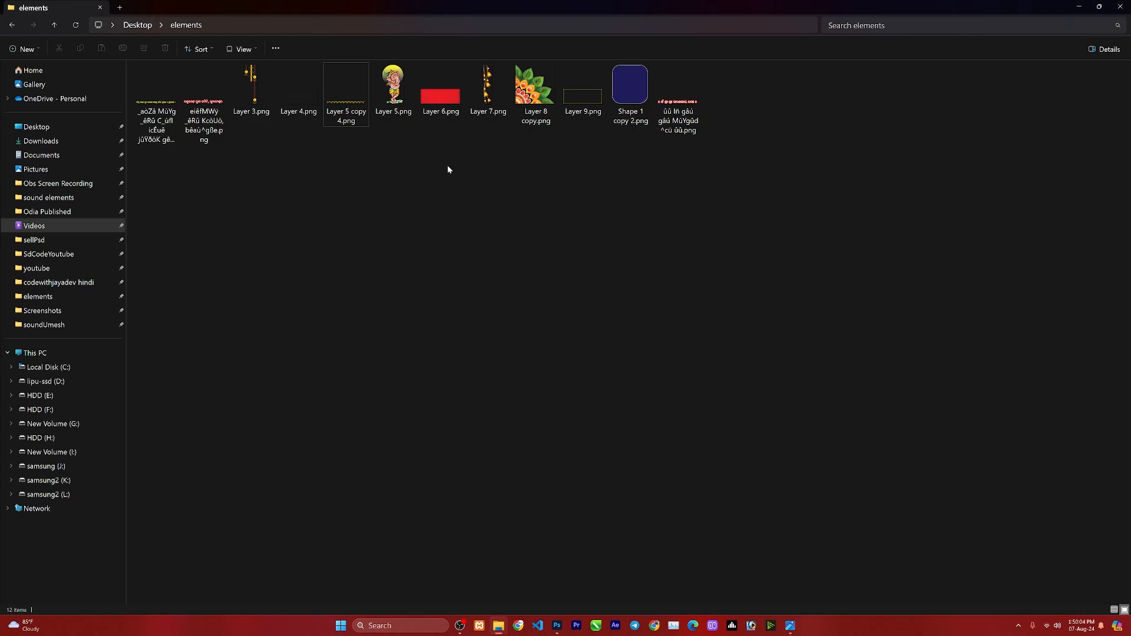
click(262, 76)
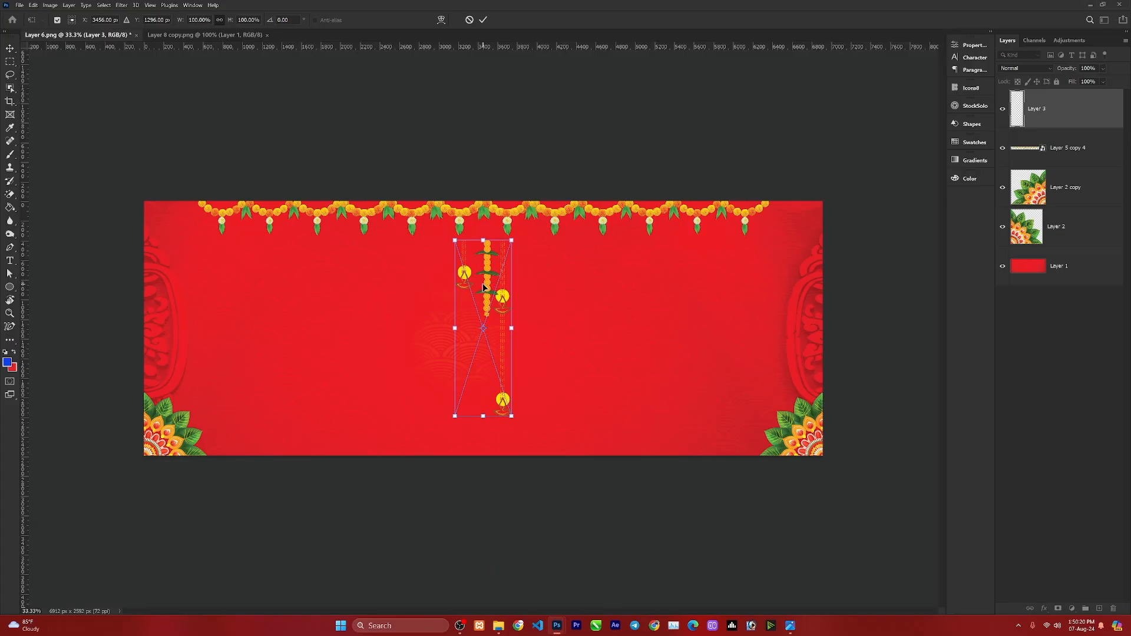
drag(486, 277, 794, 251)
key(Return)
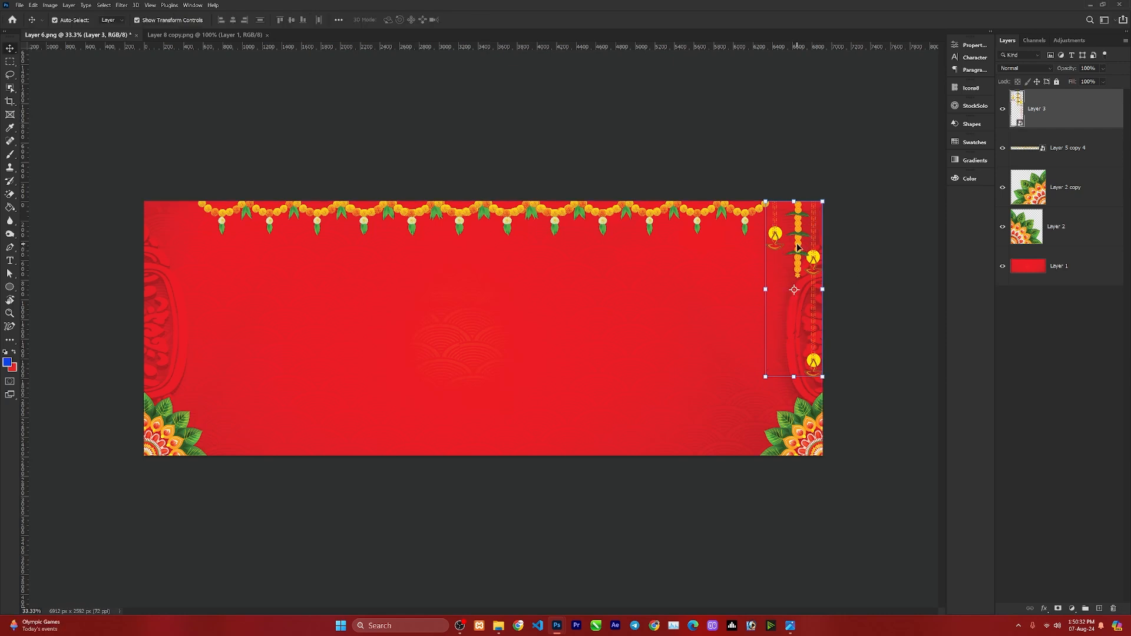
Duplicate the hanging lamps to the banner's upper-left corner and flip the copy horizontally
drag(799, 247, 173, 223)
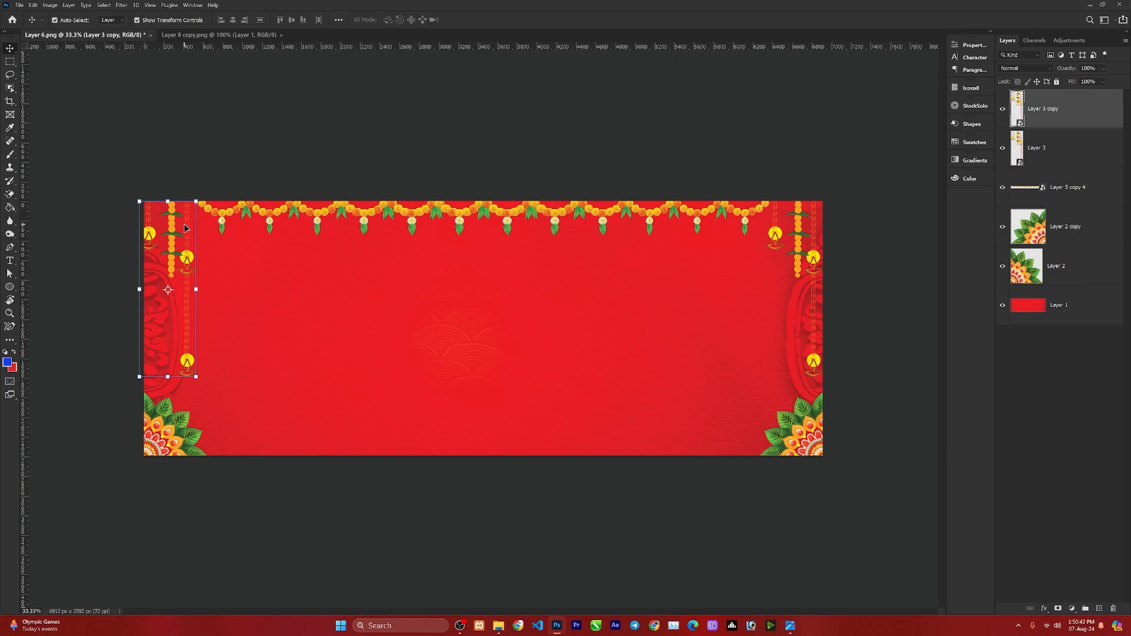
right_click(180, 212)
click(203, 377)
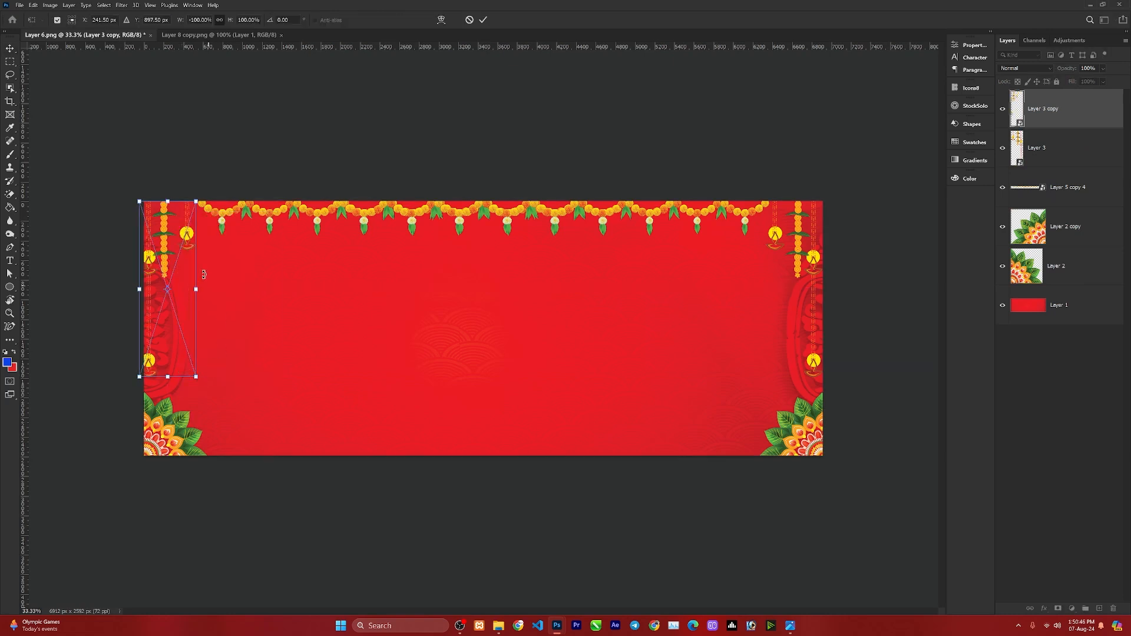
click(484, 20)
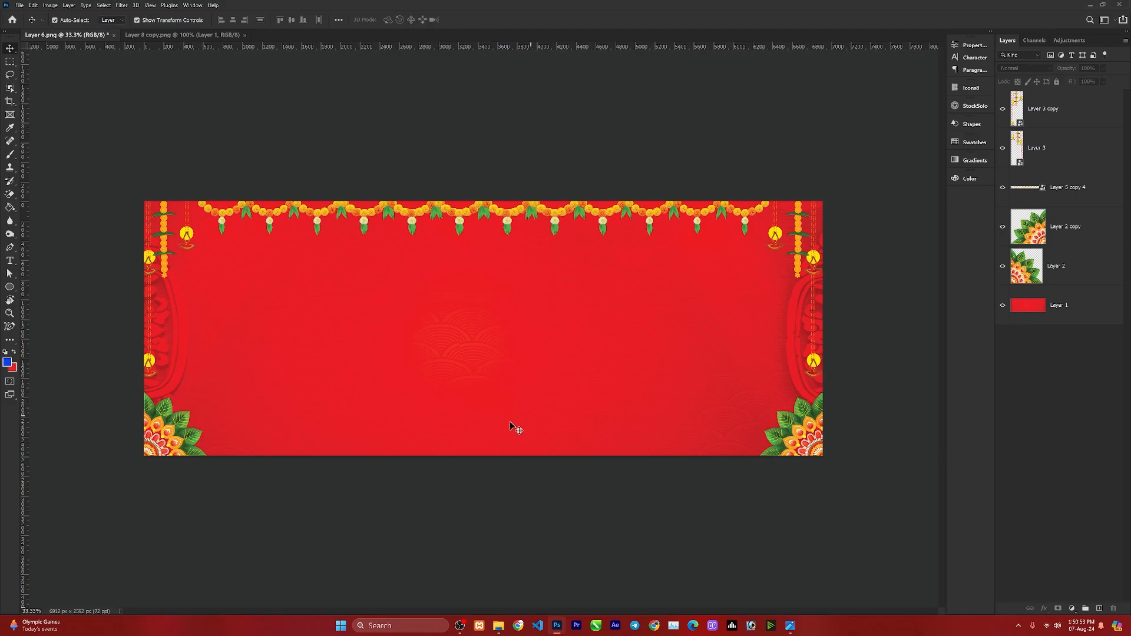
Place the hanging bells image Layer 7.png at the banner's left edge and duplicate it to the right edge
click(499, 626)
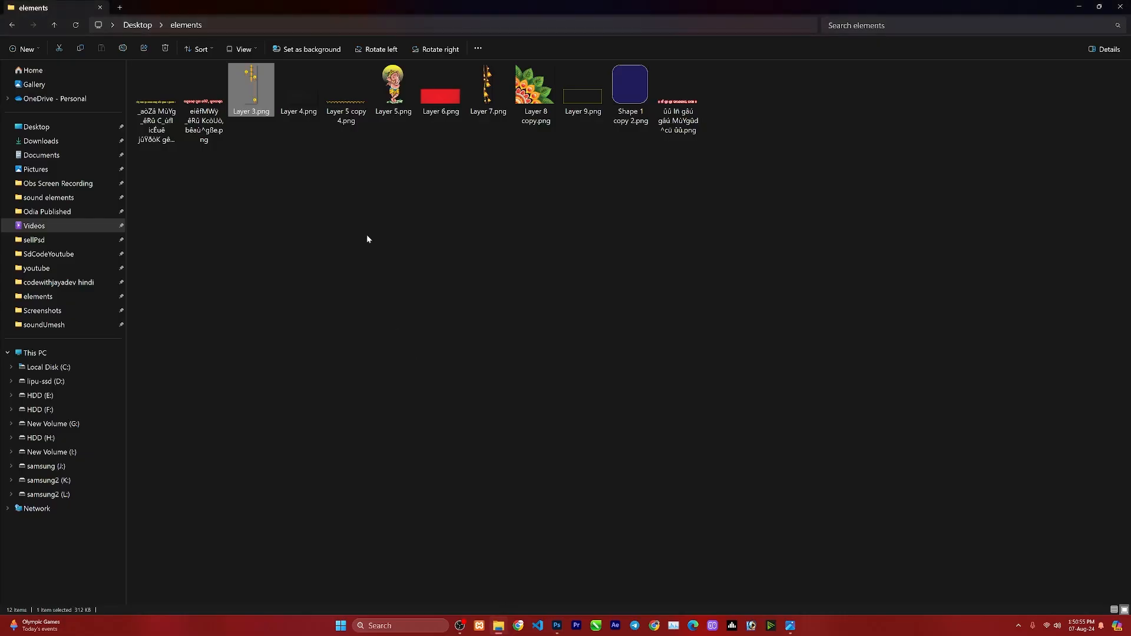
click(343, 197)
click(492, 102)
drag(545, 277, 790, 278)
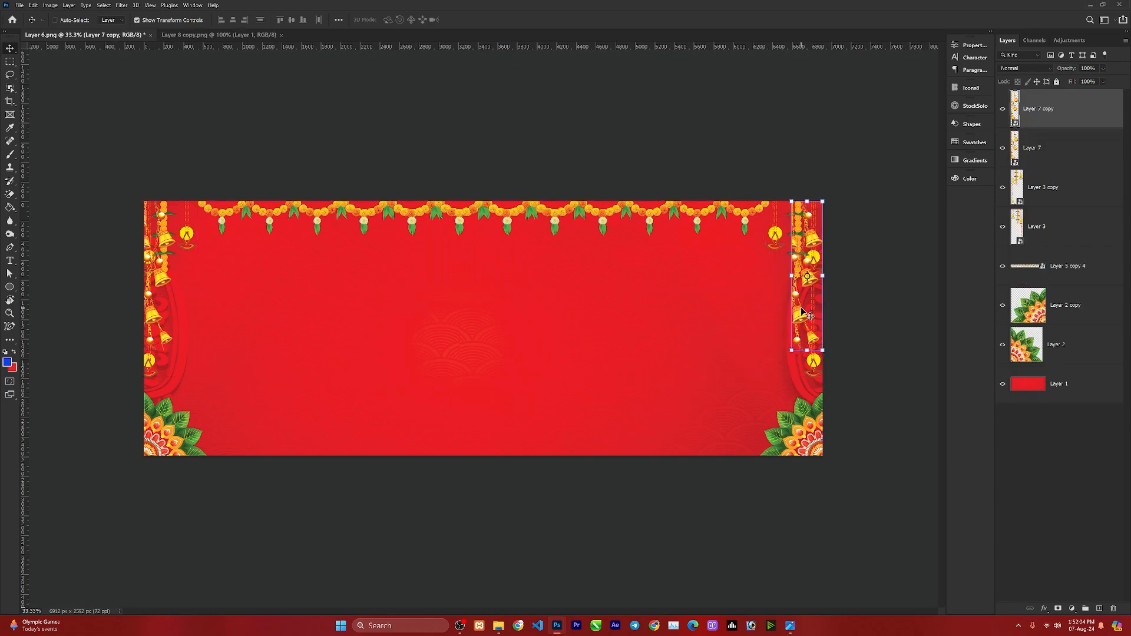
Flip the duplicated bells at the banner's right edge horizontally
key(ctrl+t)
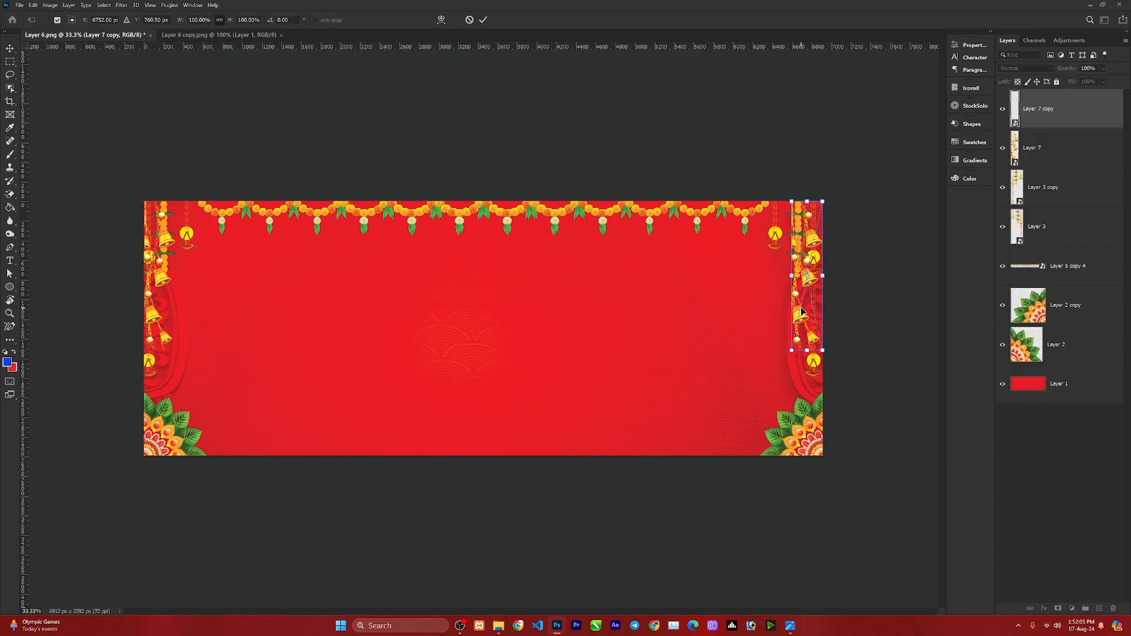
right_click(802, 304)
click(826, 469)
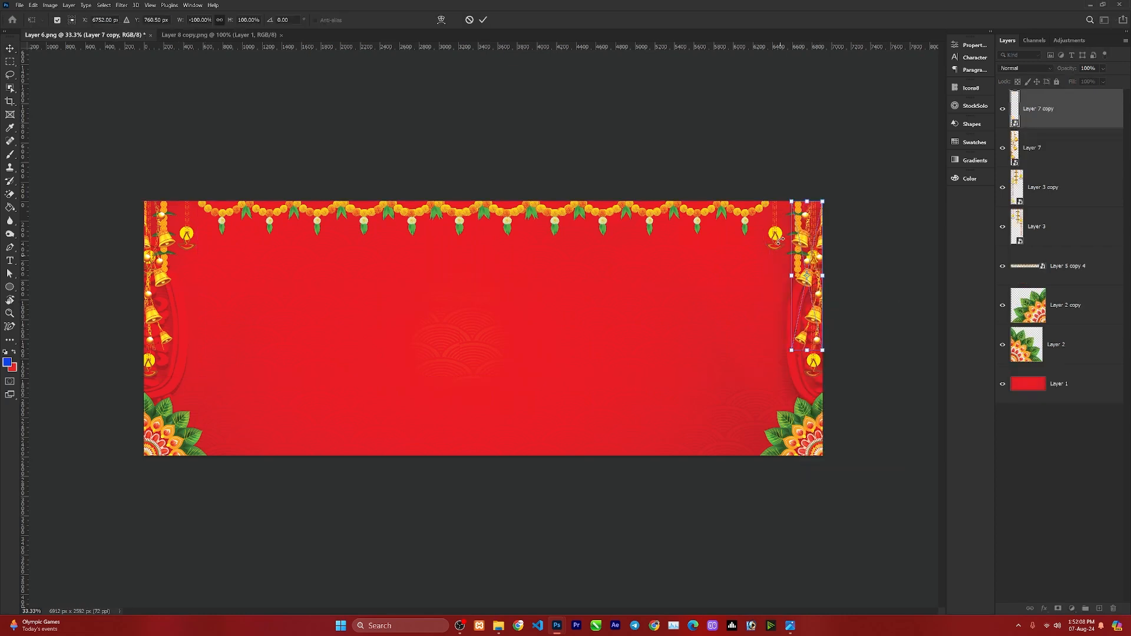
click(482, 19)
click(872, 297)
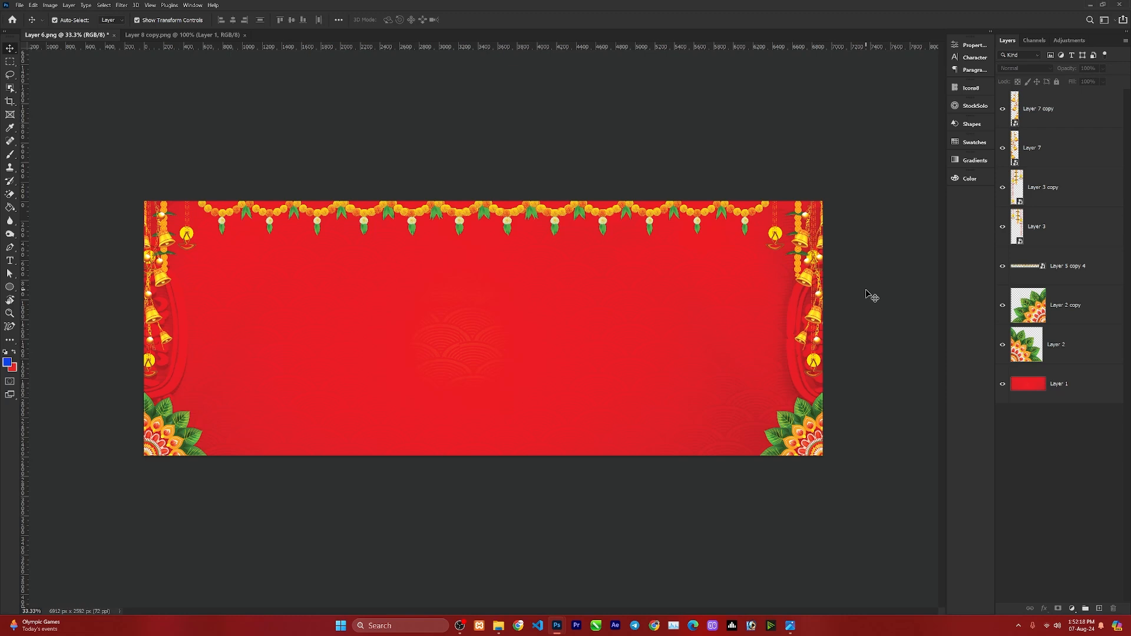
Place the Ganesha illustration Layer 5.png from the elements folder on the left side of the banner, beside the bells
click(499, 626)
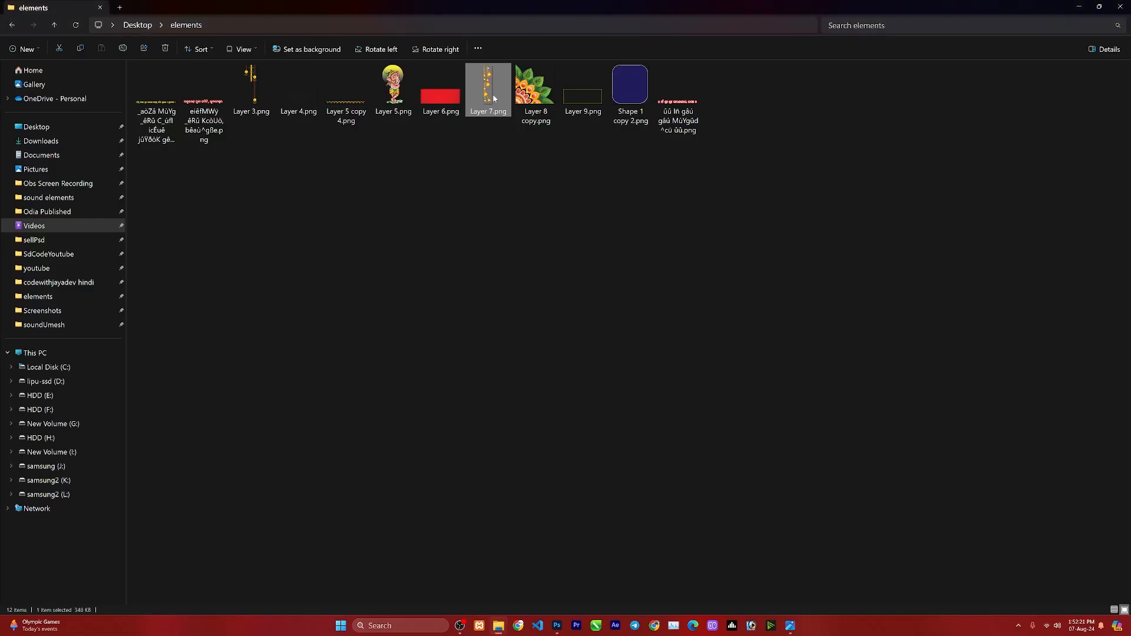
click(399, 87)
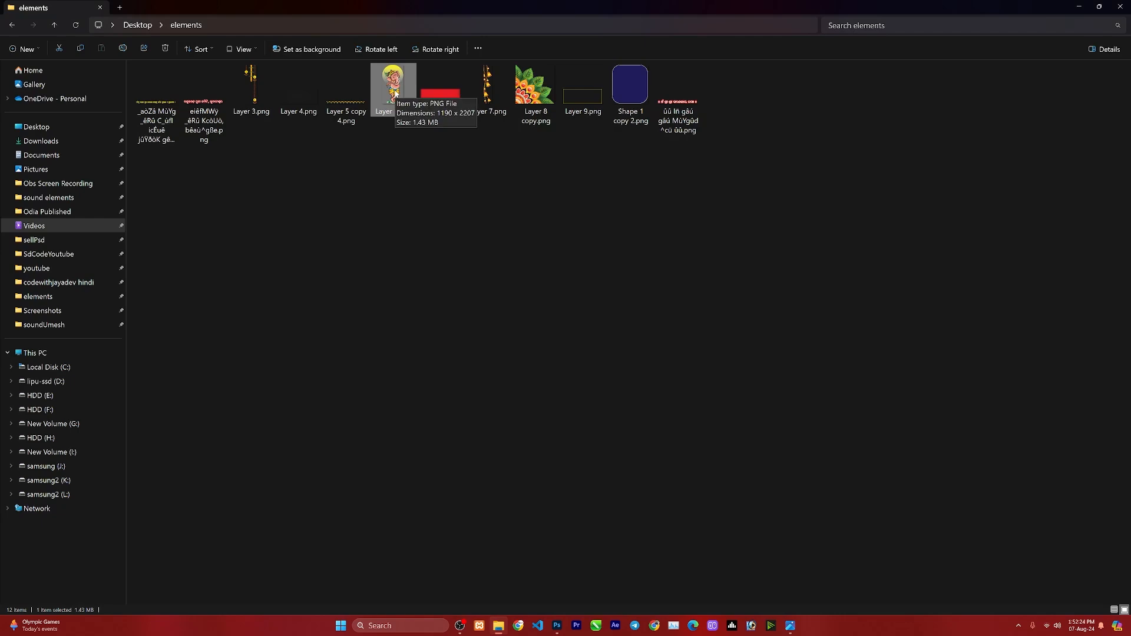
drag(395, 92, 558, 571)
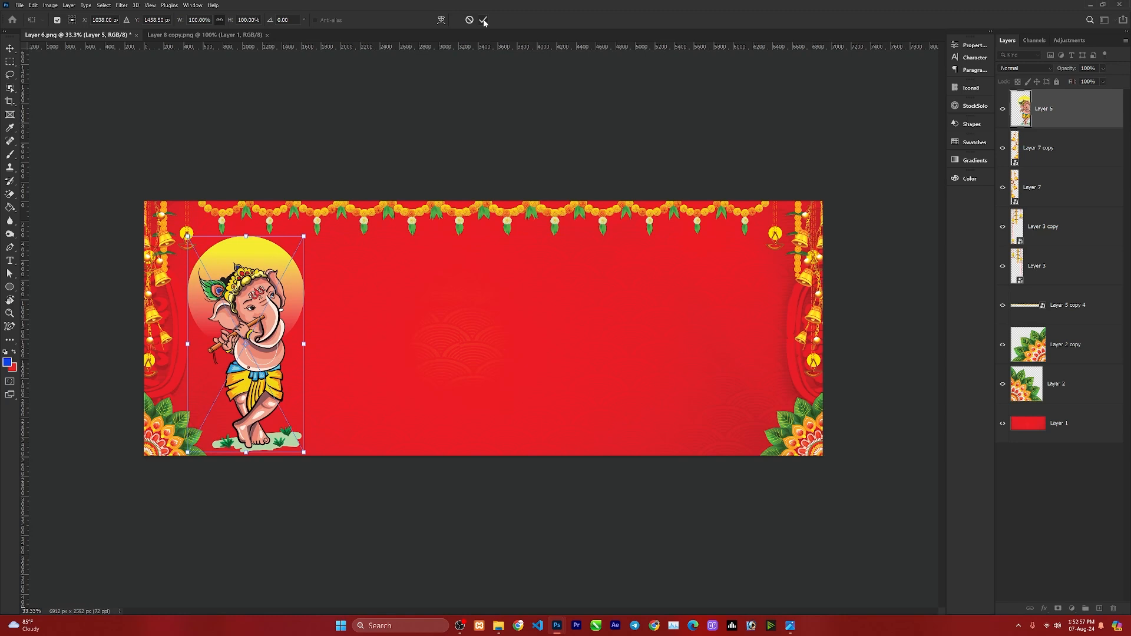
click(484, 20)
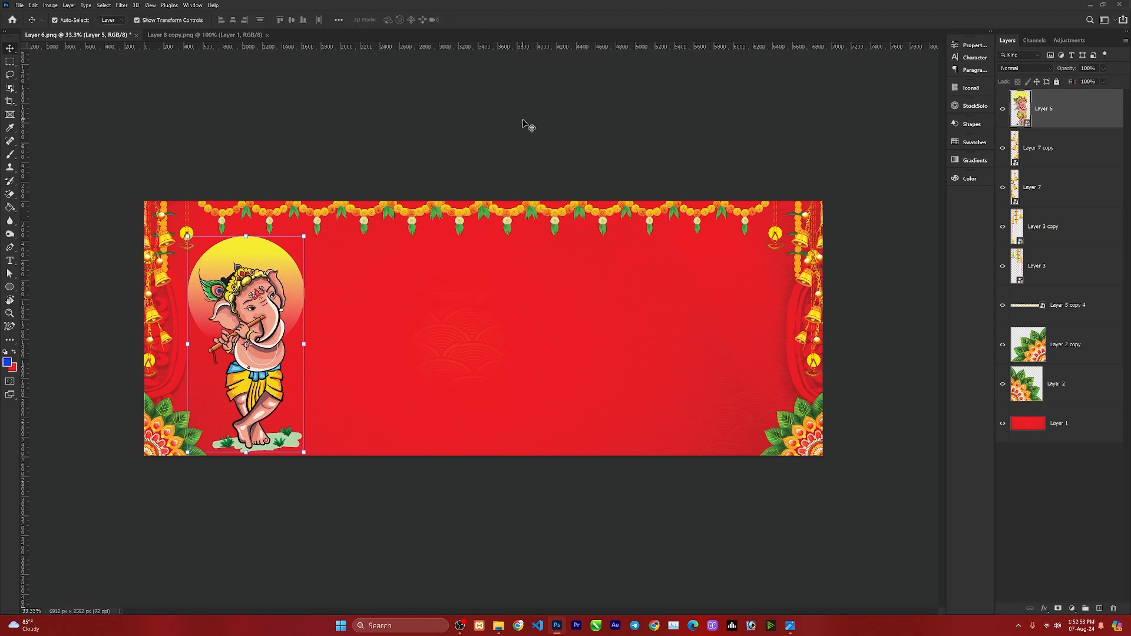
click(528, 133)
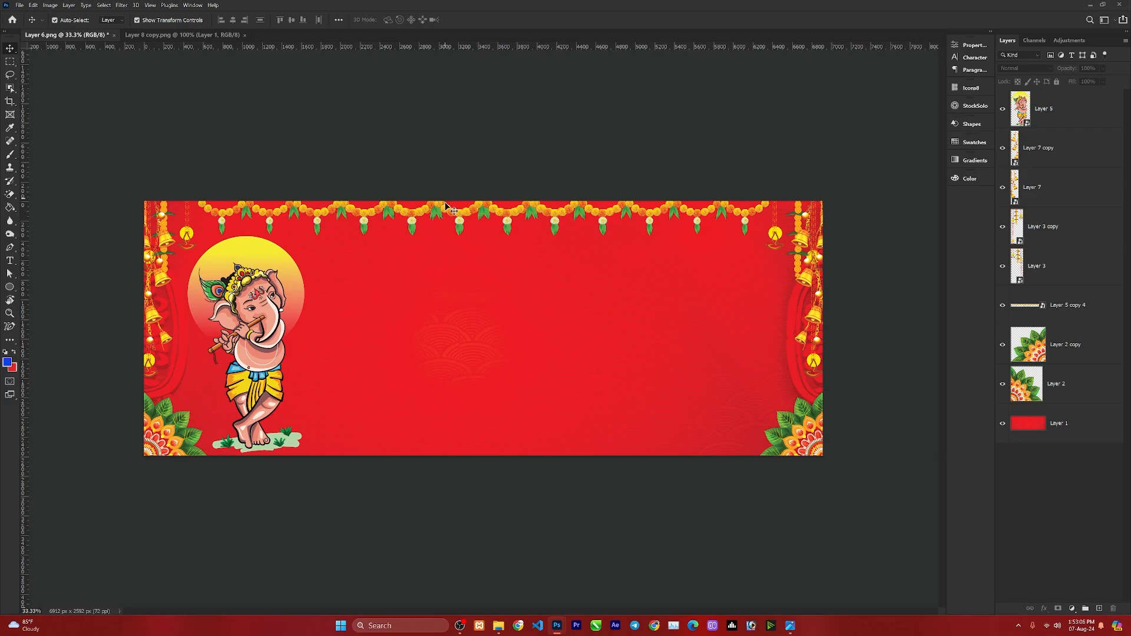
Place the white Odia Ganesha invocation text image from the elements folder, centred just below the garland
mouse_move(499, 623)
click(489, 543)
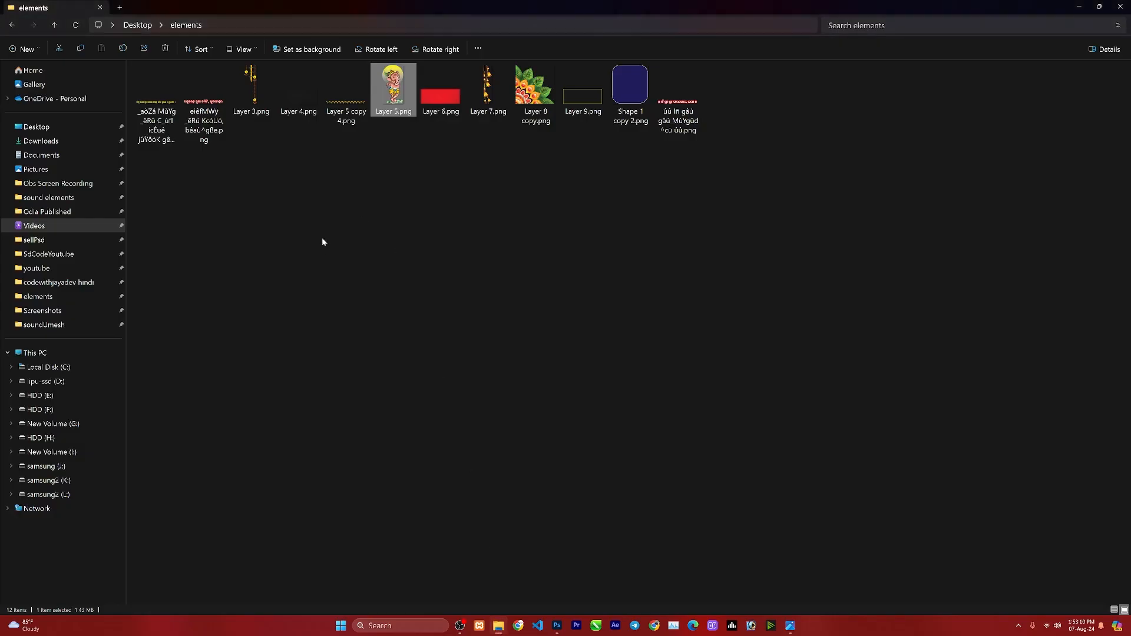
click(312, 206)
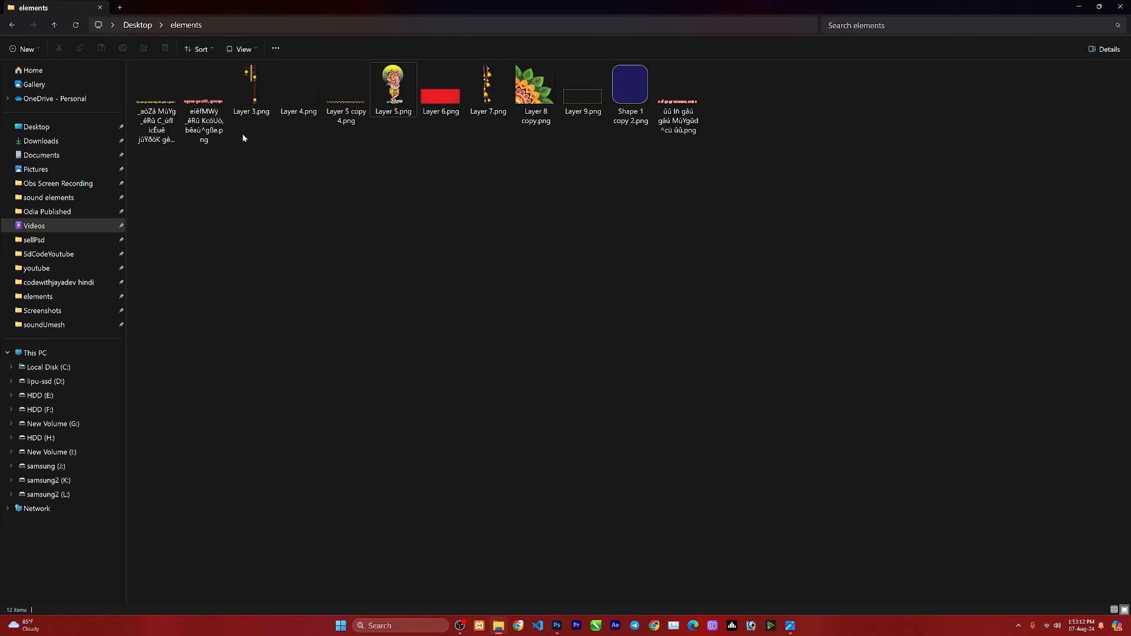
click(678, 109)
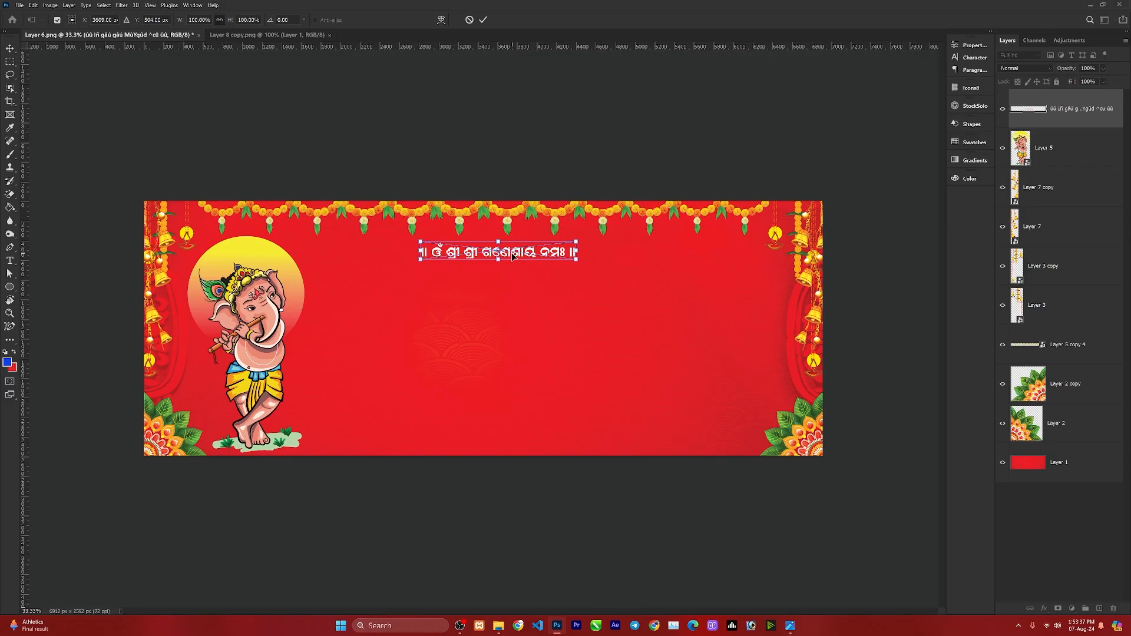
drag(511, 239, 512, 250)
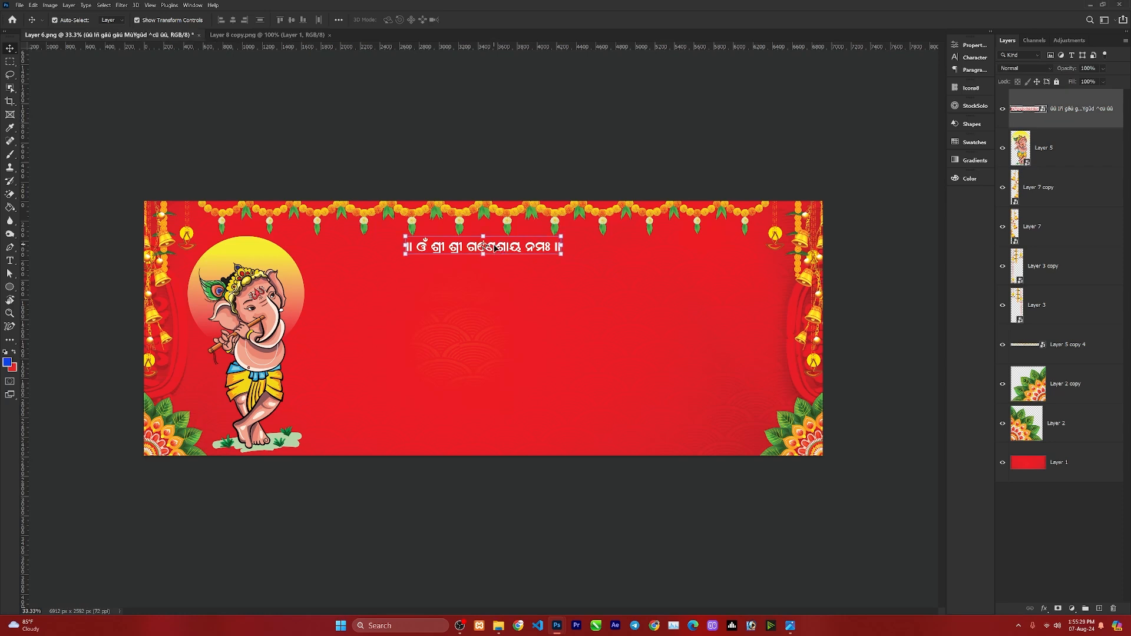
Place the yellow Odia greeting and white committee-name text images below the invocation, and centre the invocation above them
drag(494, 247, 493, 247)
click(498, 626)
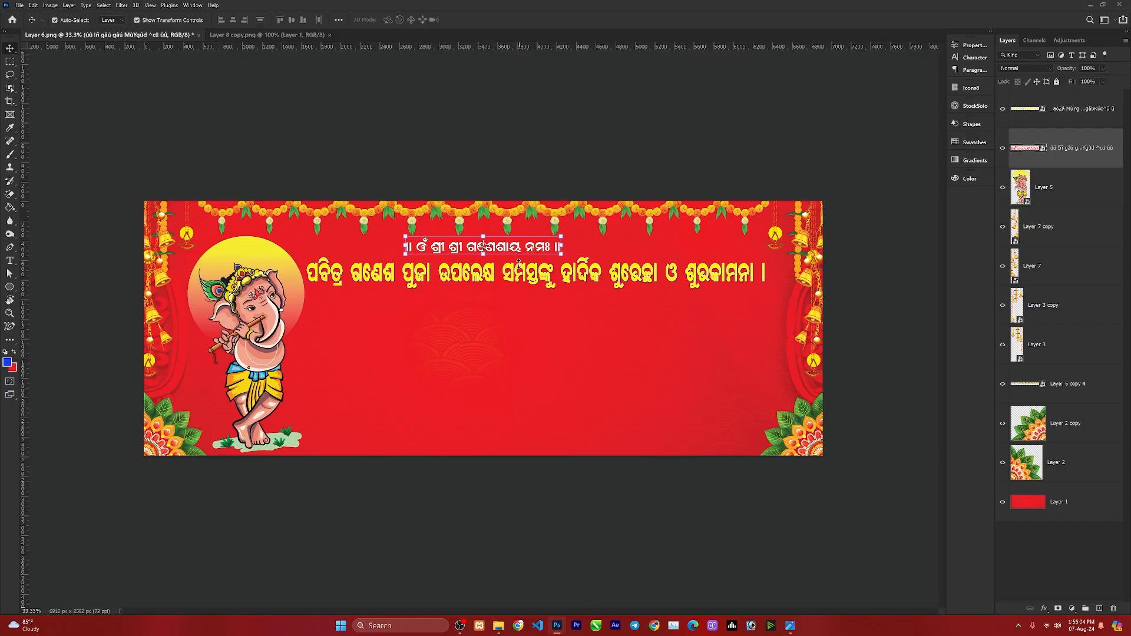
drag(509, 247, 549, 247)
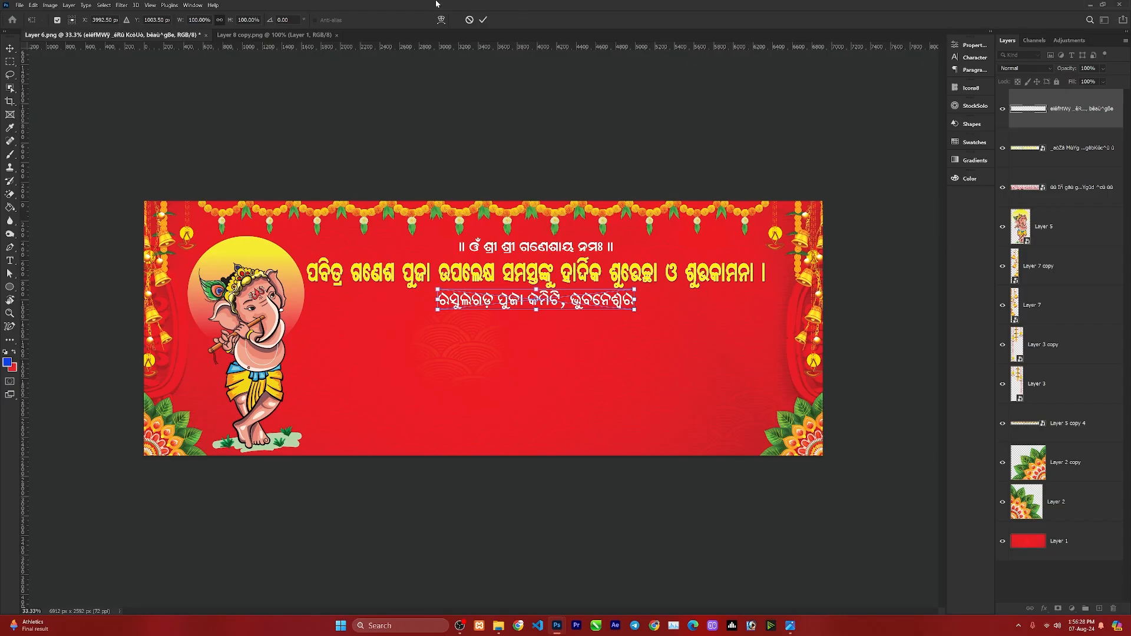
click(483, 19)
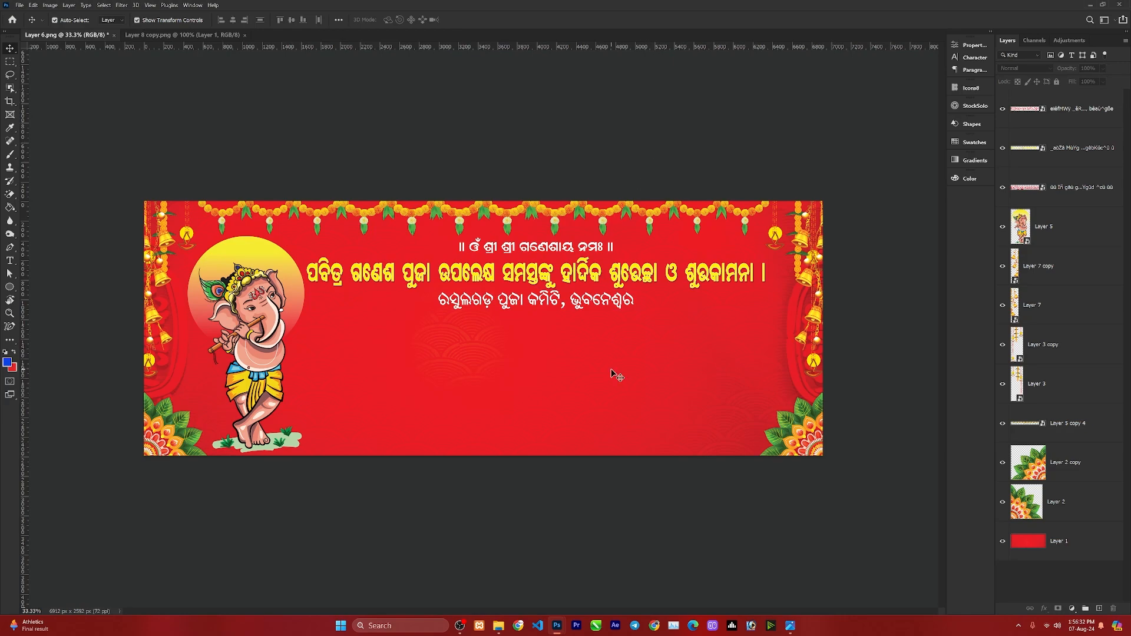
Place the dark blue rounded square Shape 1 copy 2.png from the elements folder beside Ganesha, below the text lines
mouse_move(554, 629)
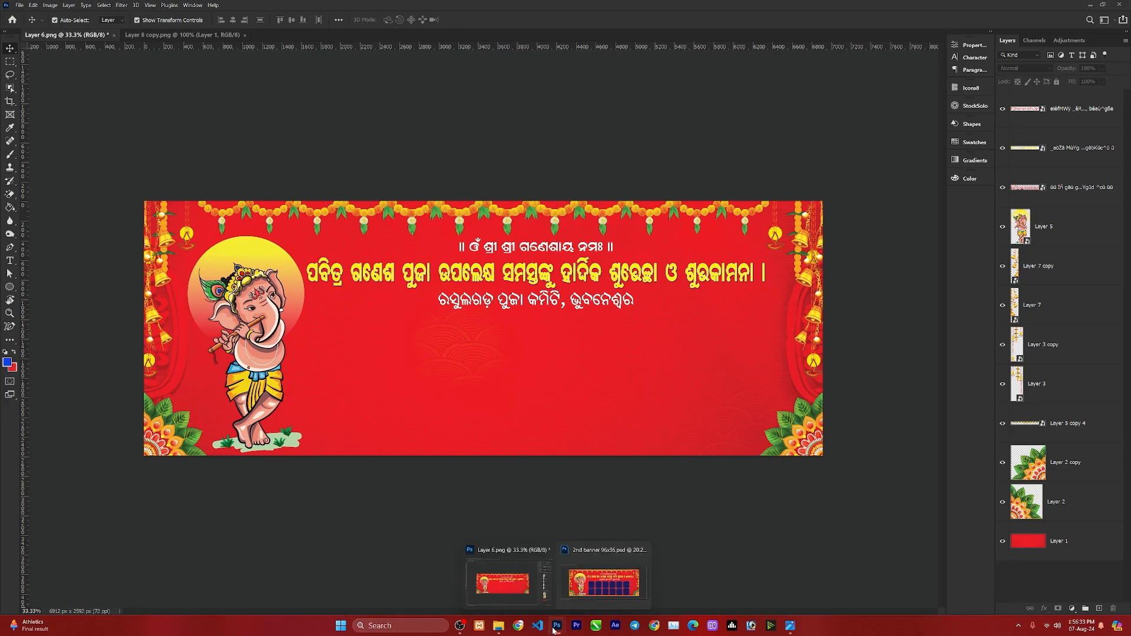
click(498, 626)
click(629, 85)
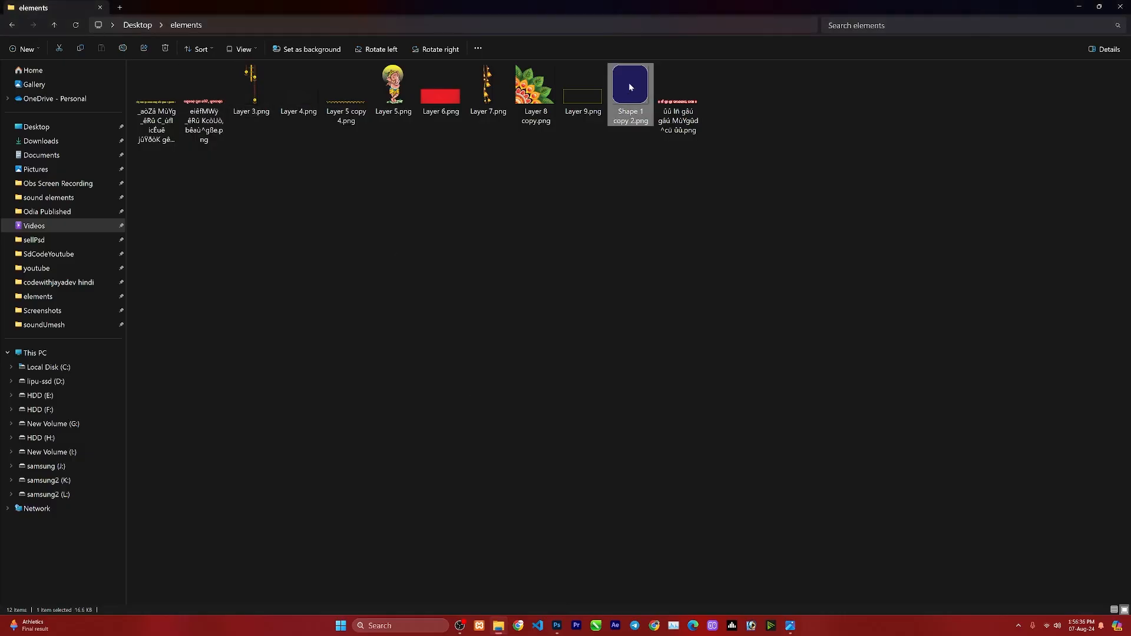
drag(628, 85, 367, 365)
key(Return)
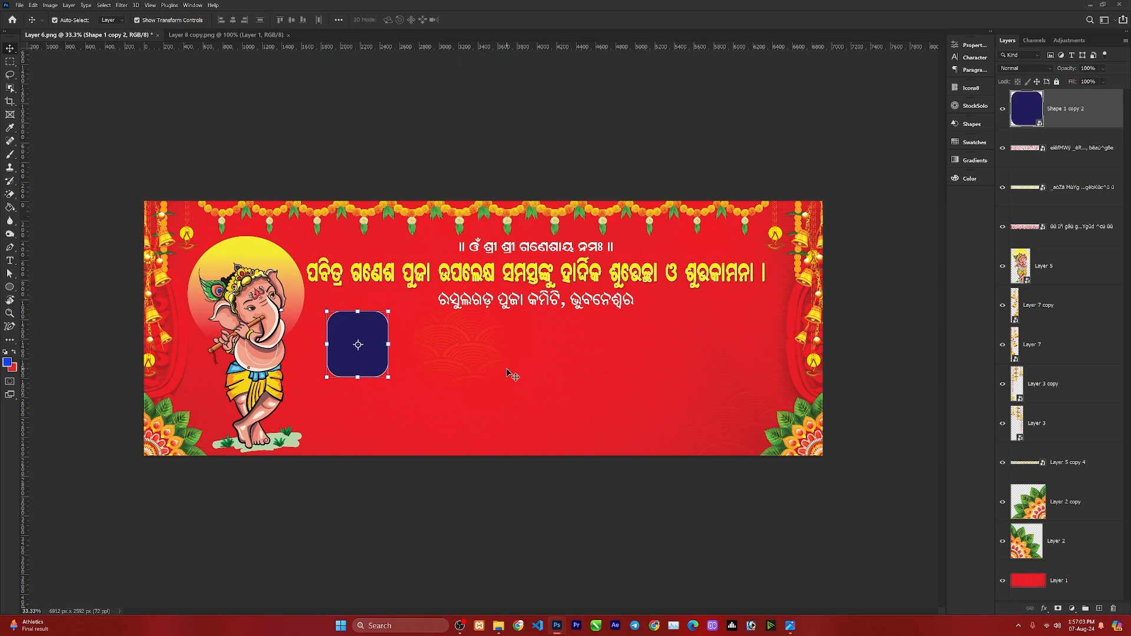
Duplicate the blue rounded square across the banner to form an evenly spaced row of six
alt+drag(374, 368, 438, 369)
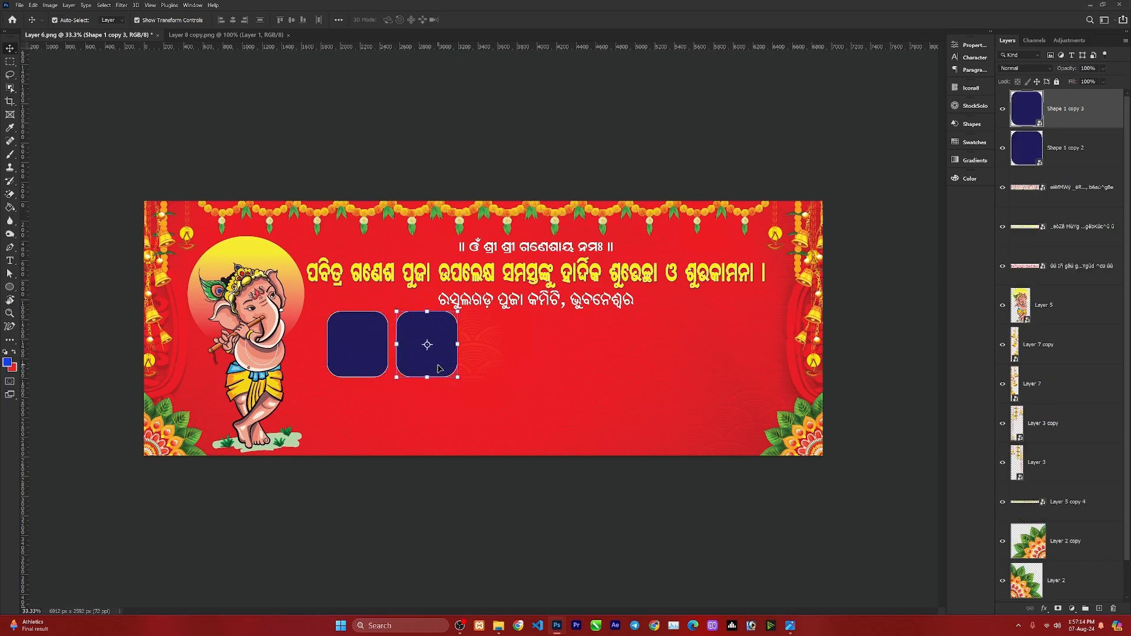
shift+click(371, 363)
drag(420, 367, 564, 370)
alt+drag(563, 370, 709, 372)
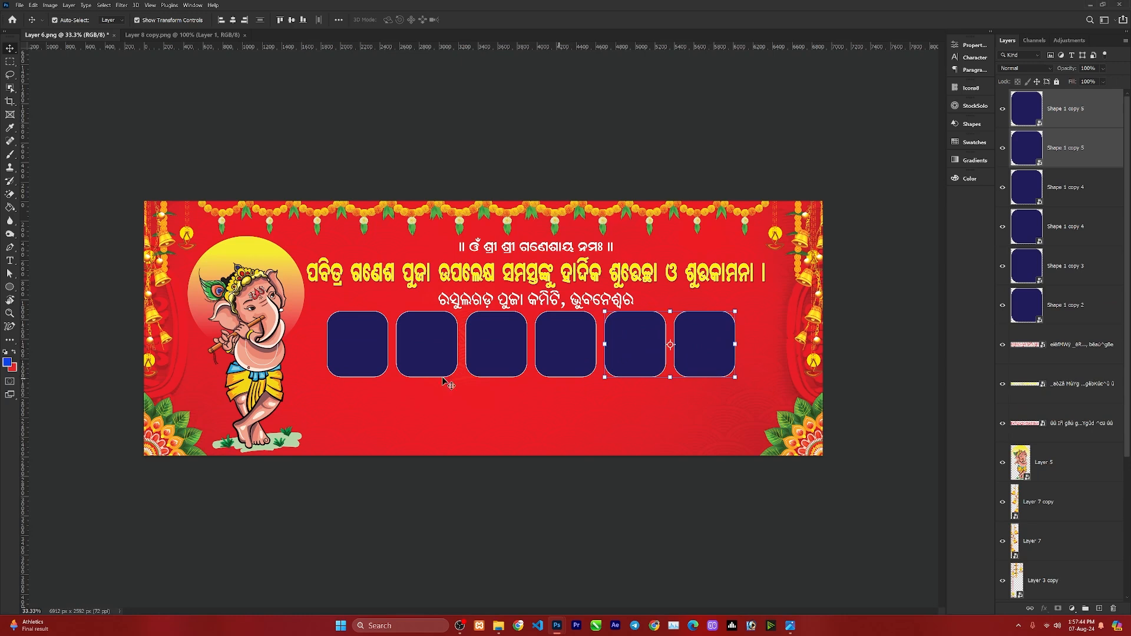
Duplicate the row of six blue squares directly below to form a second row, then deselect the shapes
shift+click(345, 349)
shift+click(430, 359)
shift+click(512, 359)
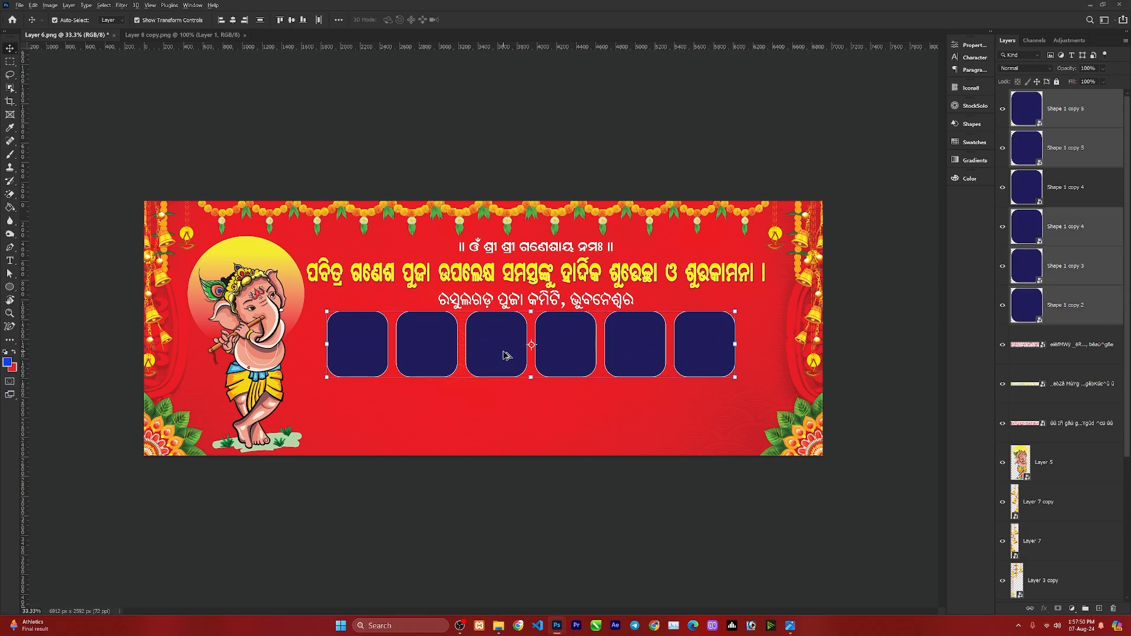
alt+drag(504, 355, 505, 423)
alt+drag(562, 347, 563, 417)
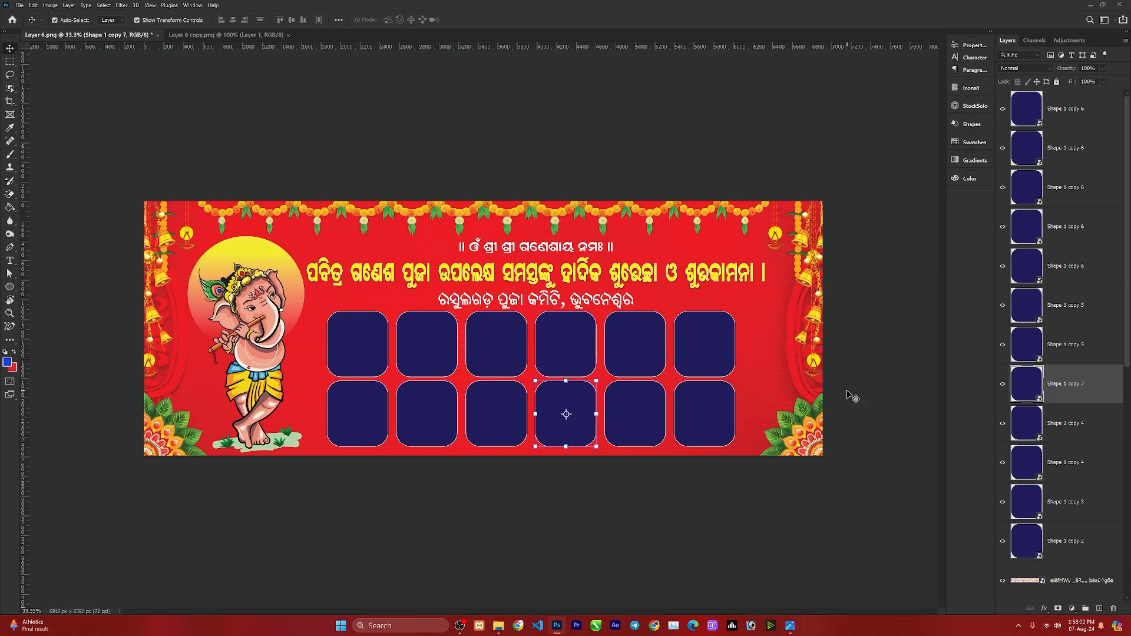
click(876, 378)
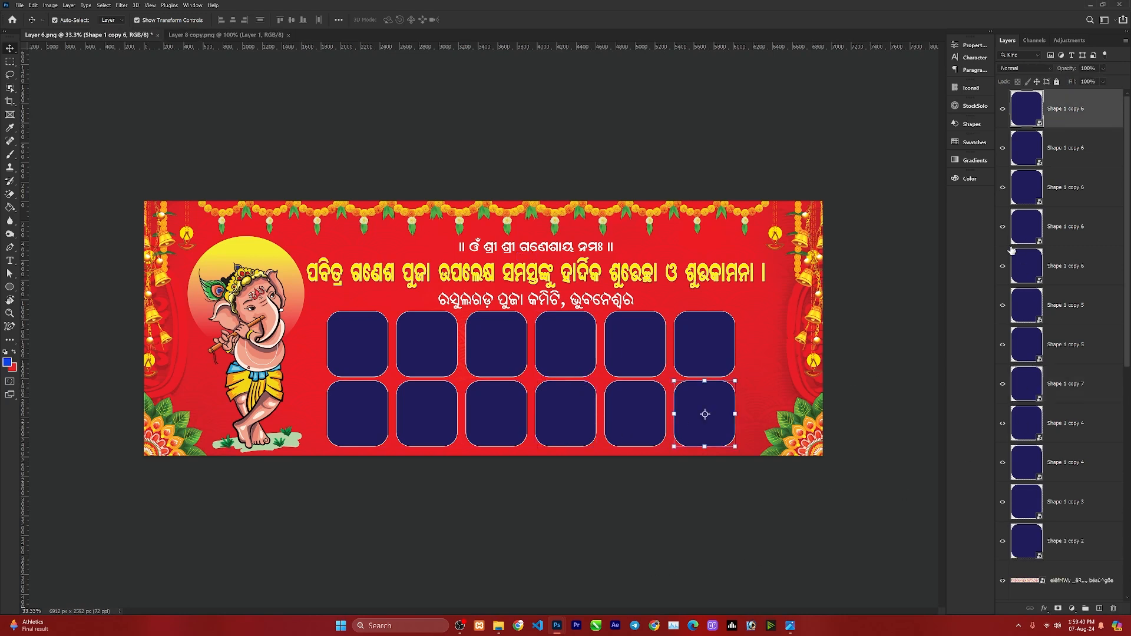
click(823, 487)
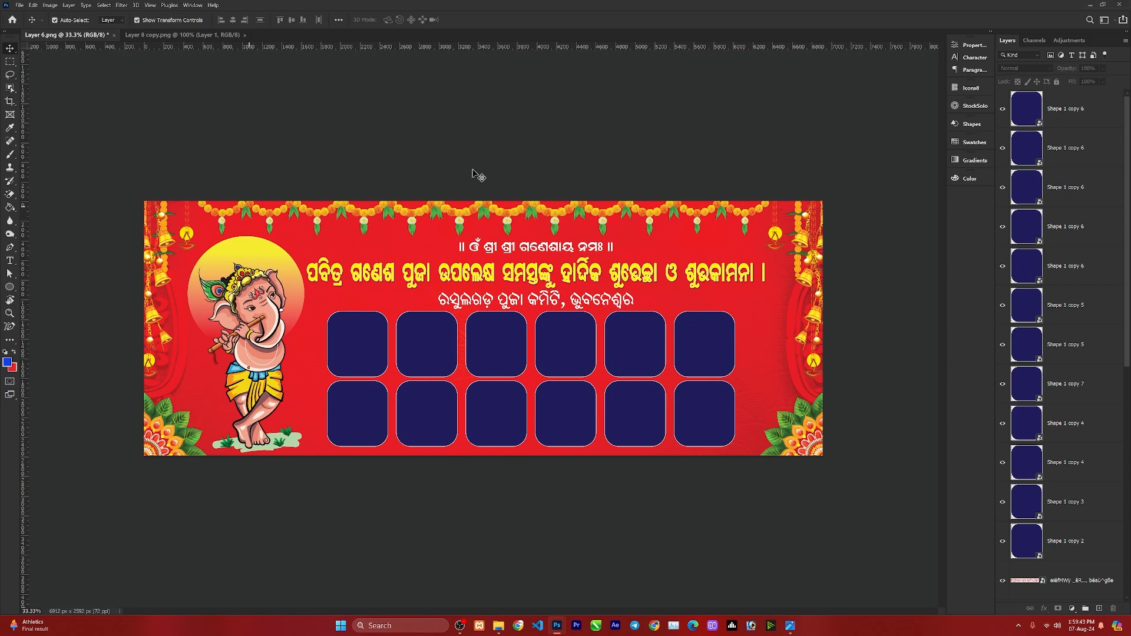
Add a new empty layer above all the shapes and select the entire canvas on it
click(1036, 117)
click(1099, 608)
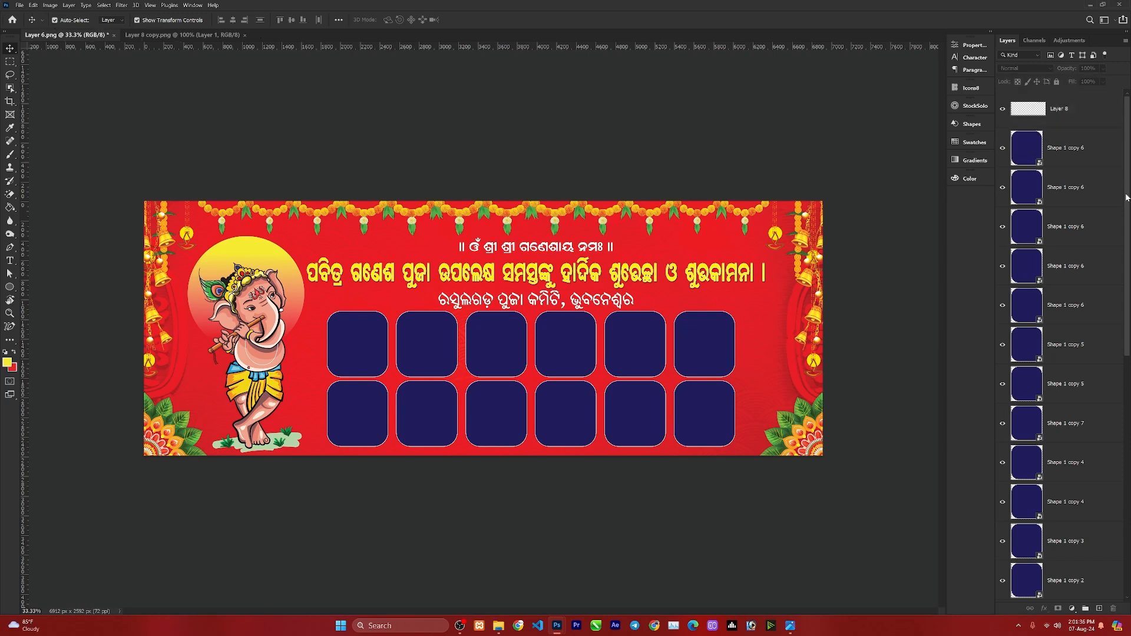
click(1039, 115)
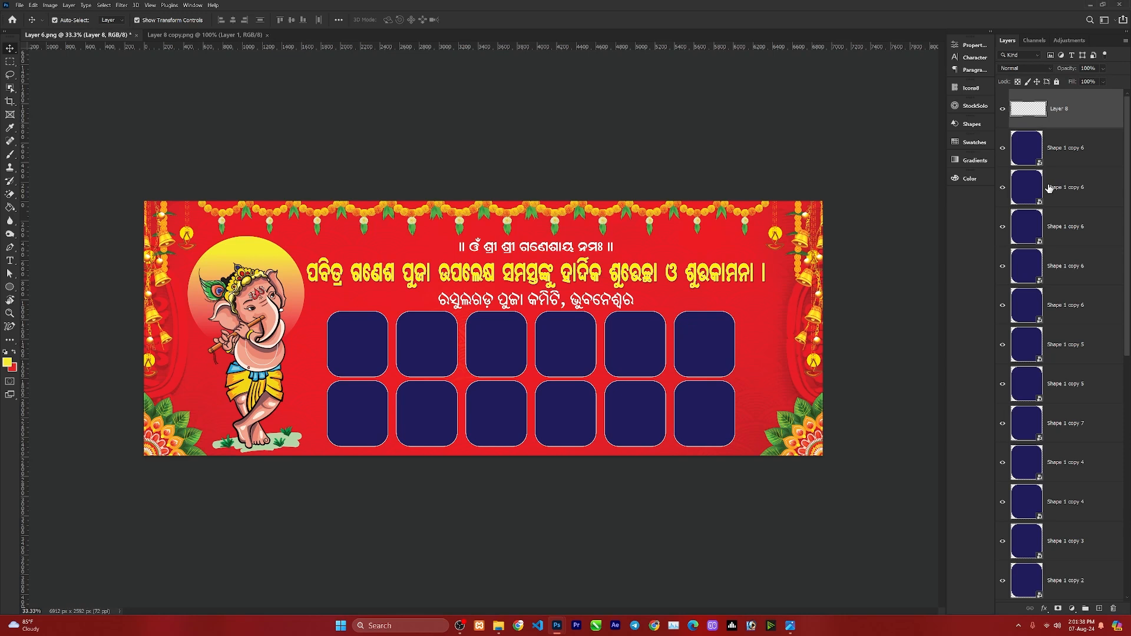
click(1030, 161)
ctrl+click(1029, 111)
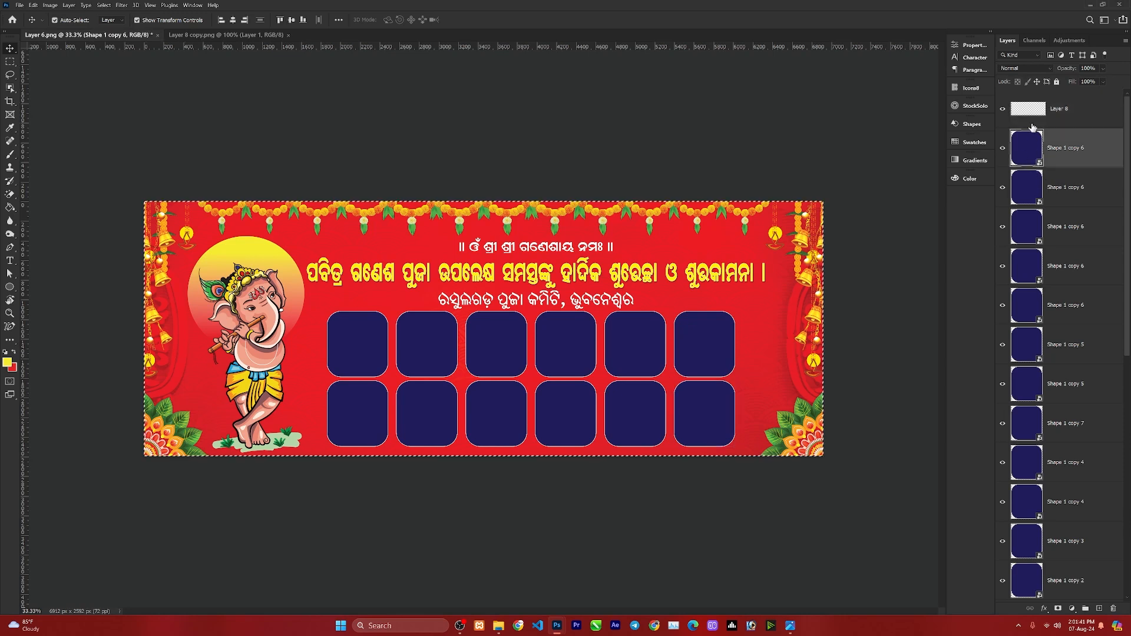
click(1031, 113)
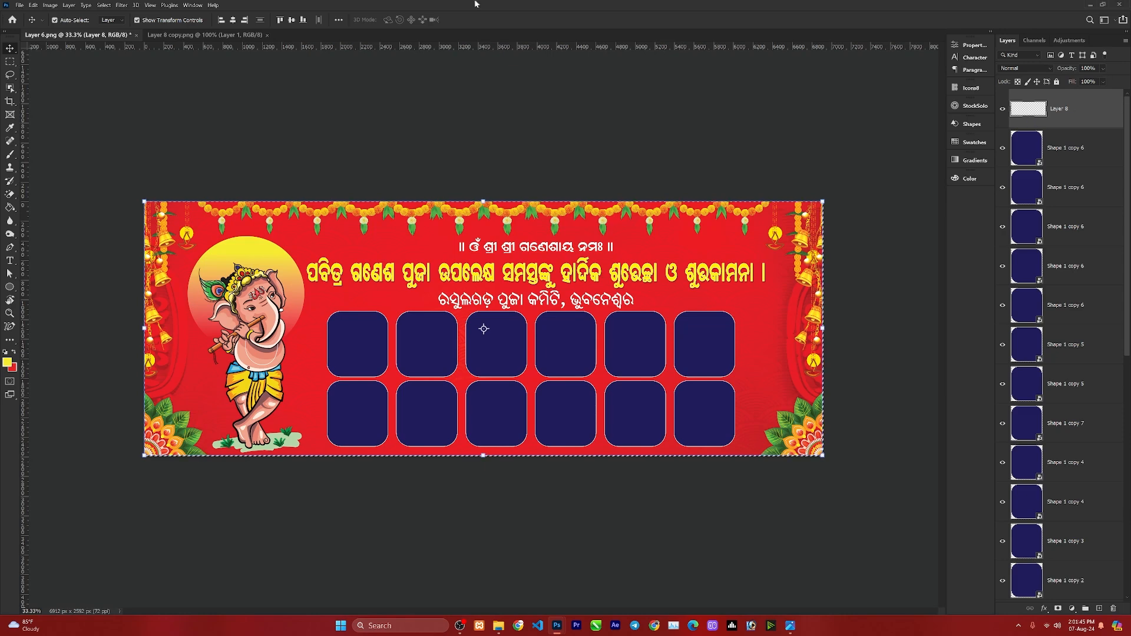
Stroke the canvas selection with a 20 px yellow line, location Center, to frame the banner, and clear the selection
click(30, 8)
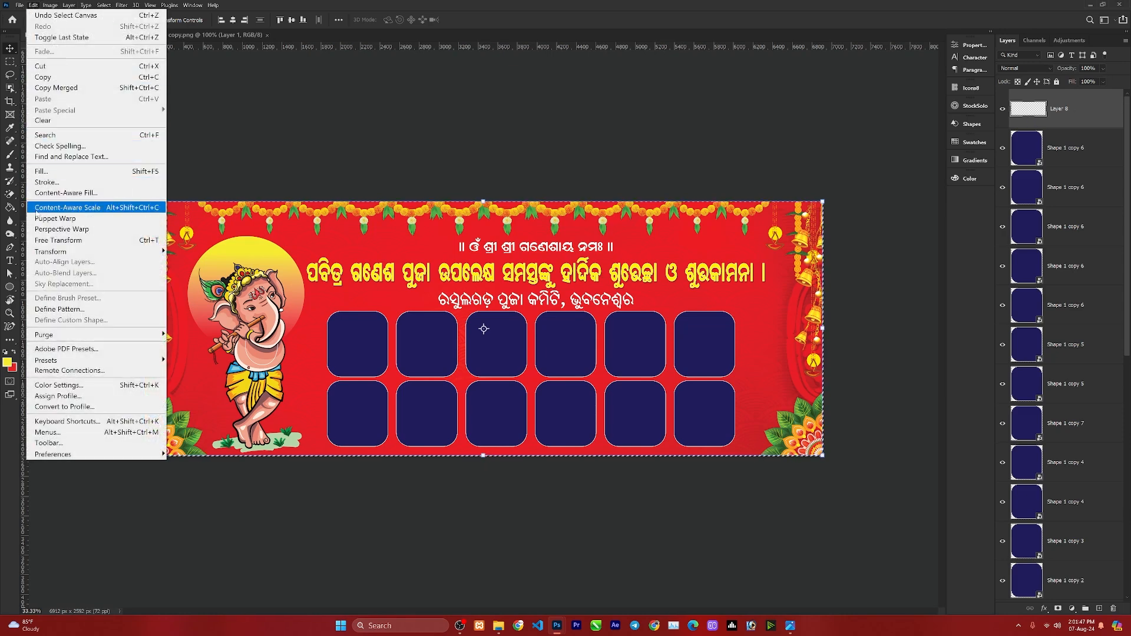
click(54, 178)
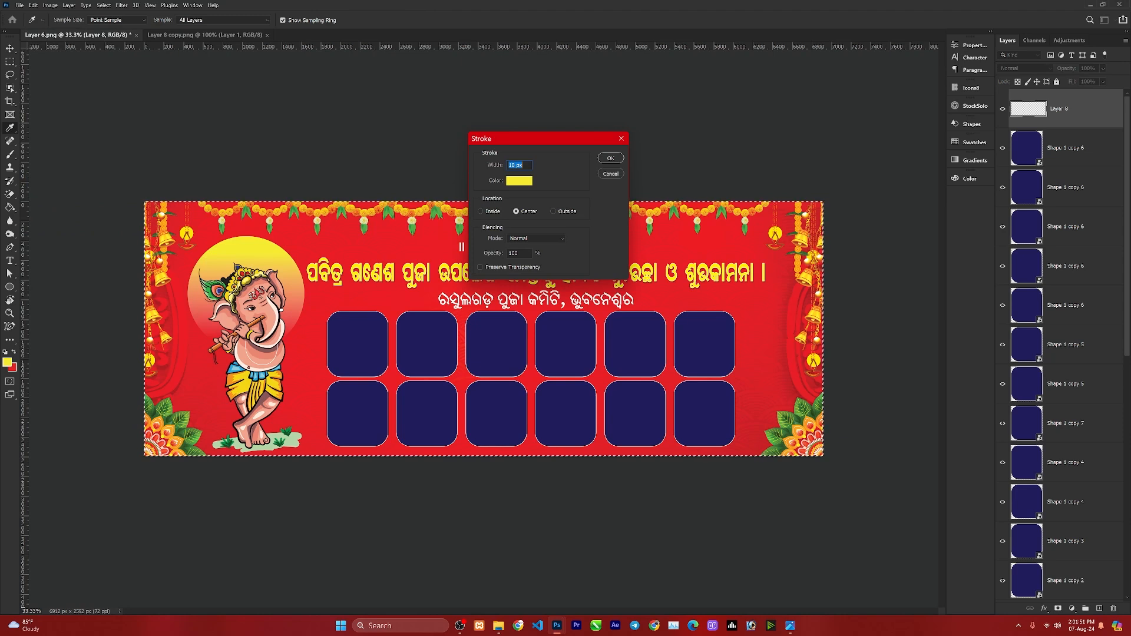
text(20)
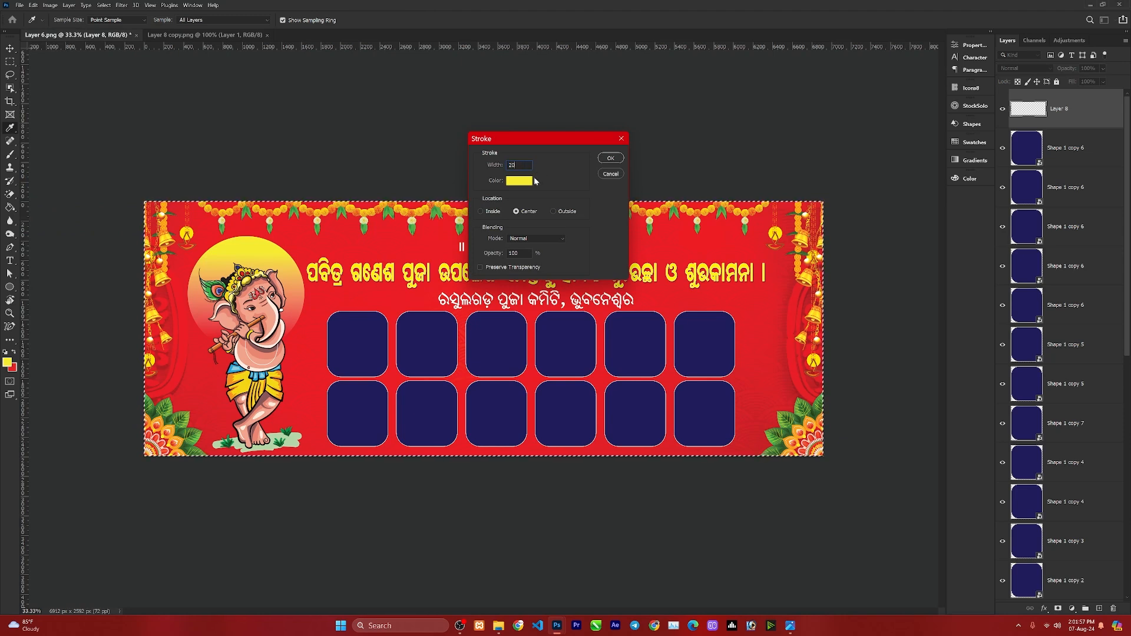
click(610, 158)
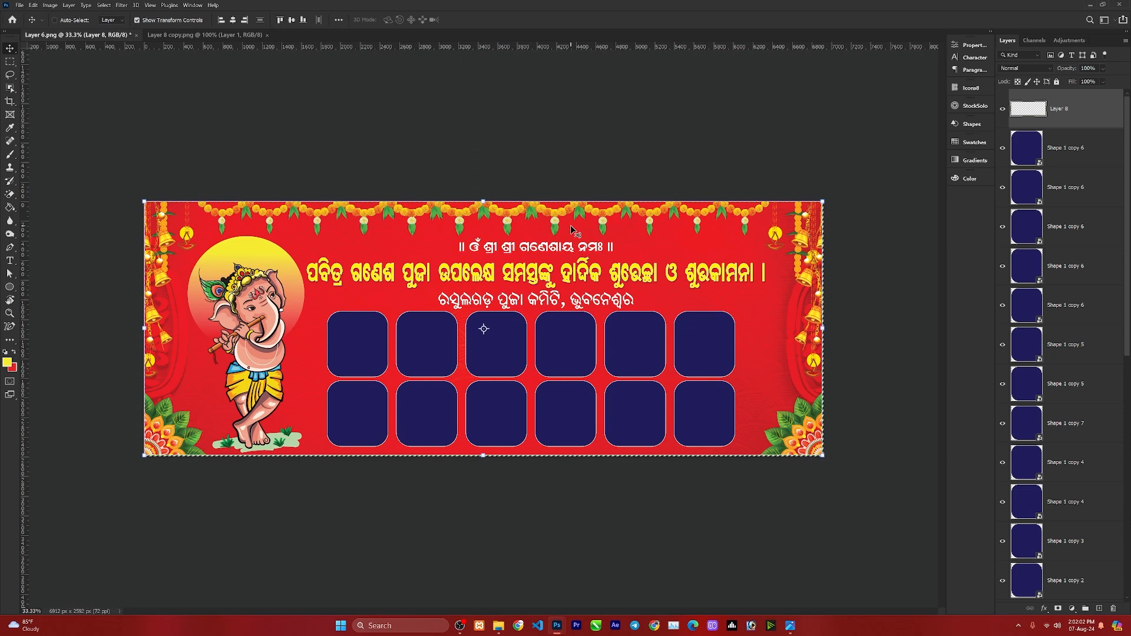
key(ctrl+d)
ctrl+click(782, 140)
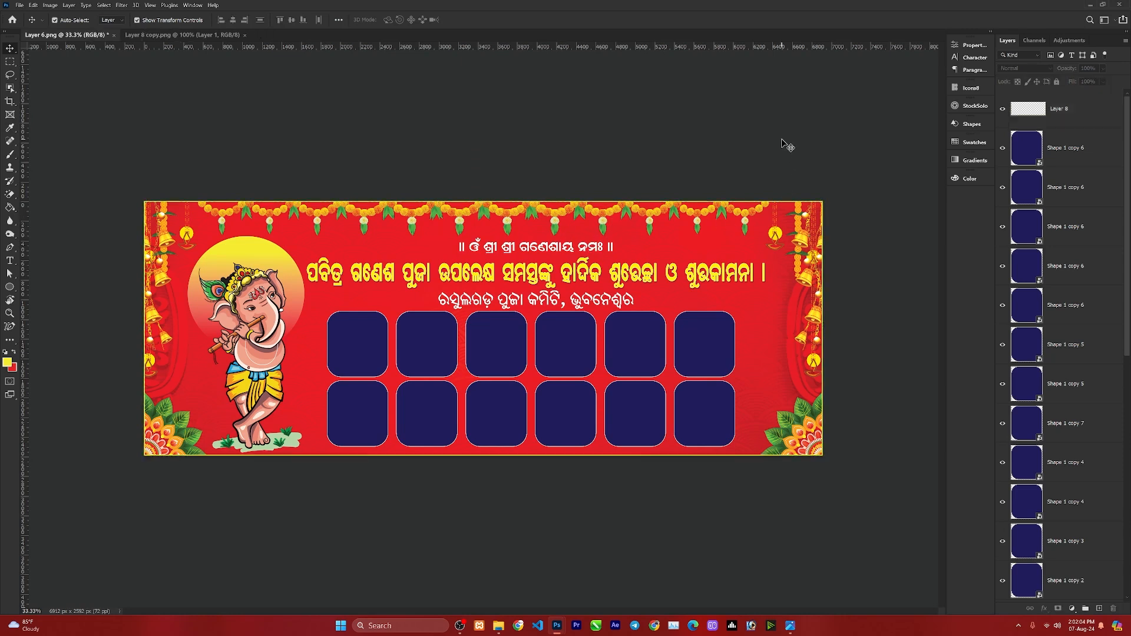